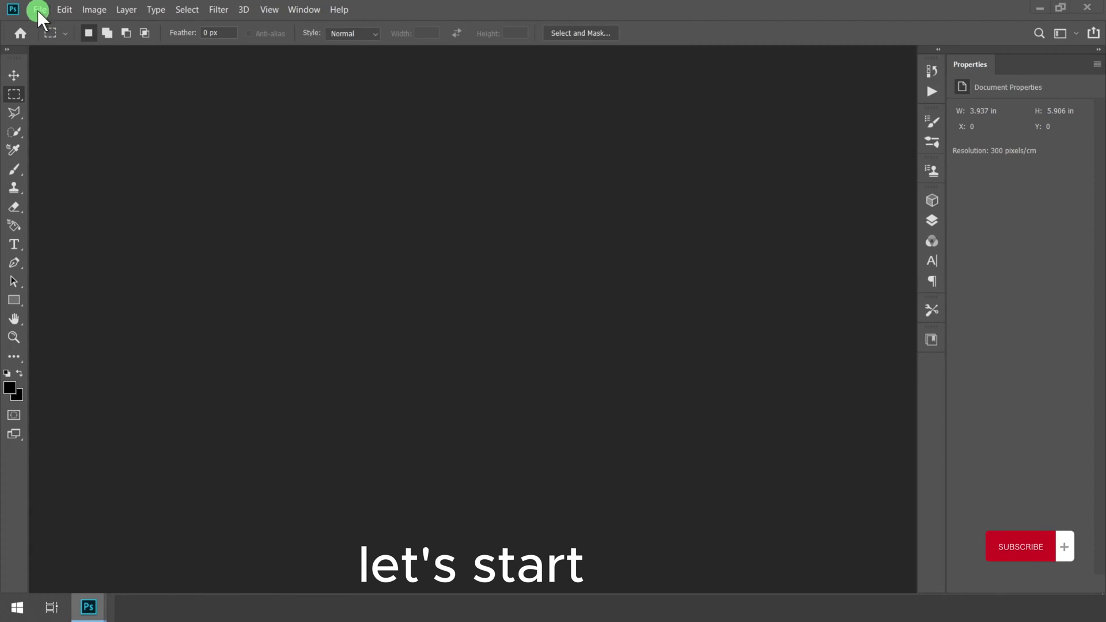
Open the CanPassportPhoto-300x250 image from New folder (9) on the Desktop
click(38, 10)
click(50, 35)
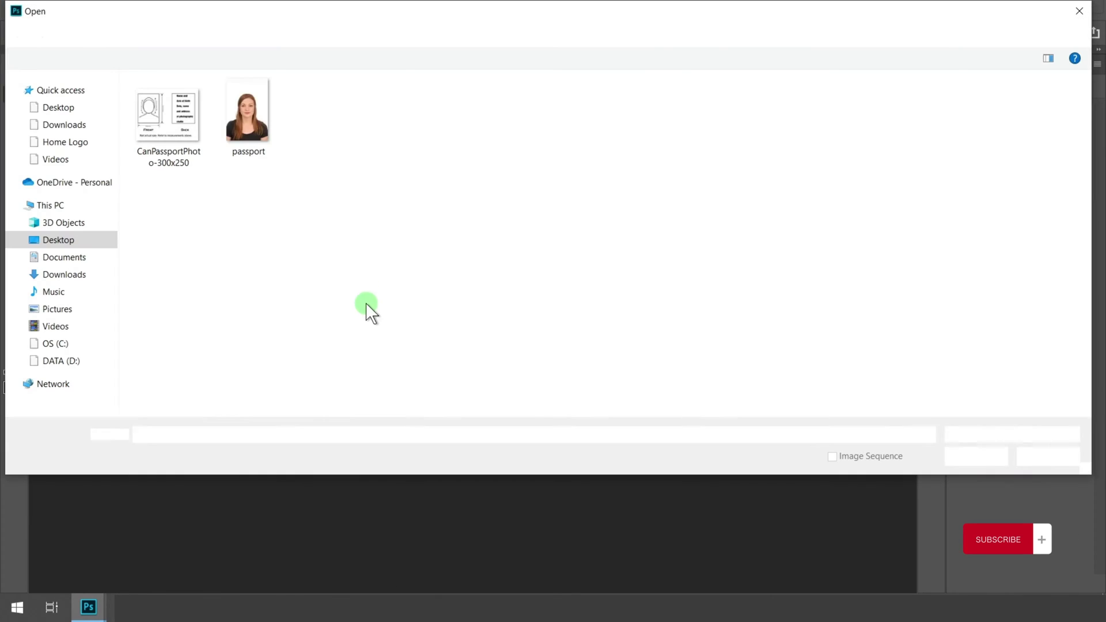
drag(169, 155, 150, 97)
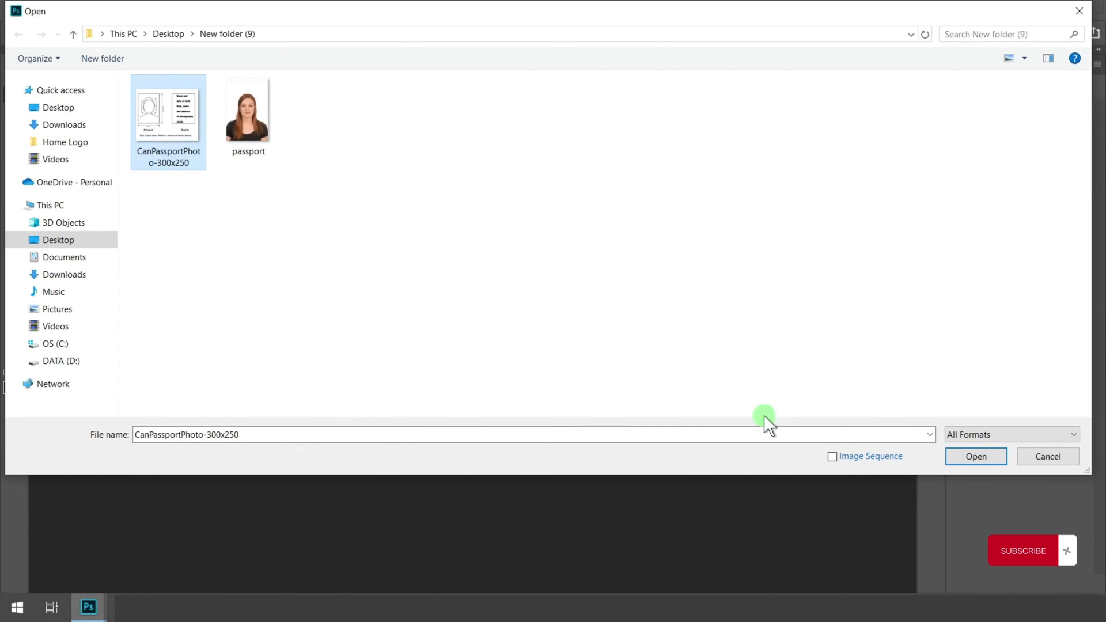
click(973, 455)
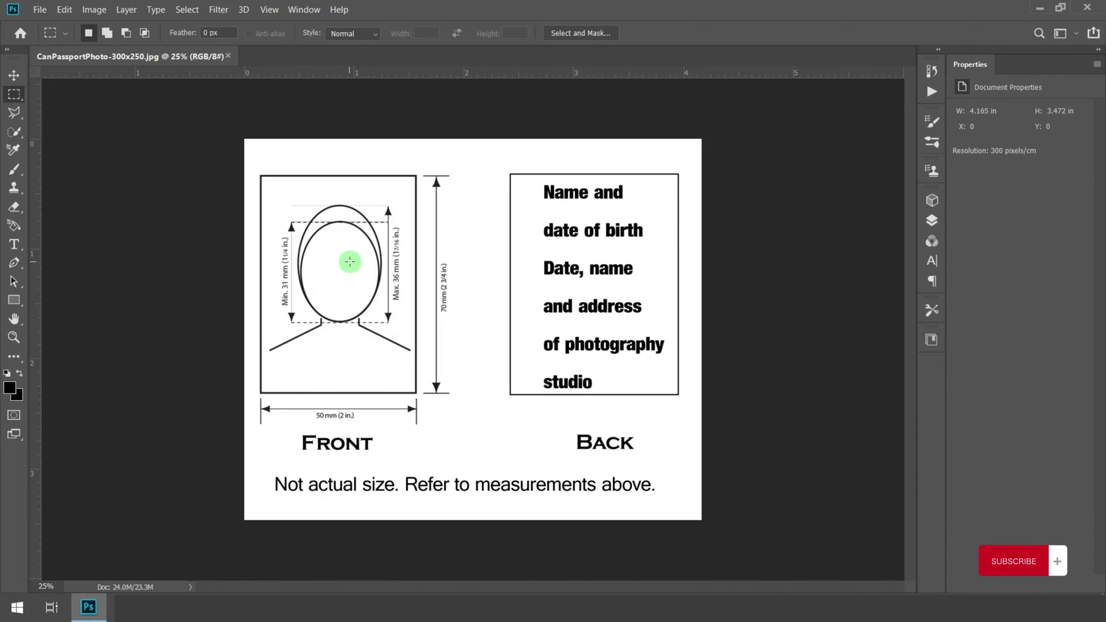
Examine the Front diagram for the required photo width and height and the minimum and maximum face heights
scroll(411, 230, up, 5)
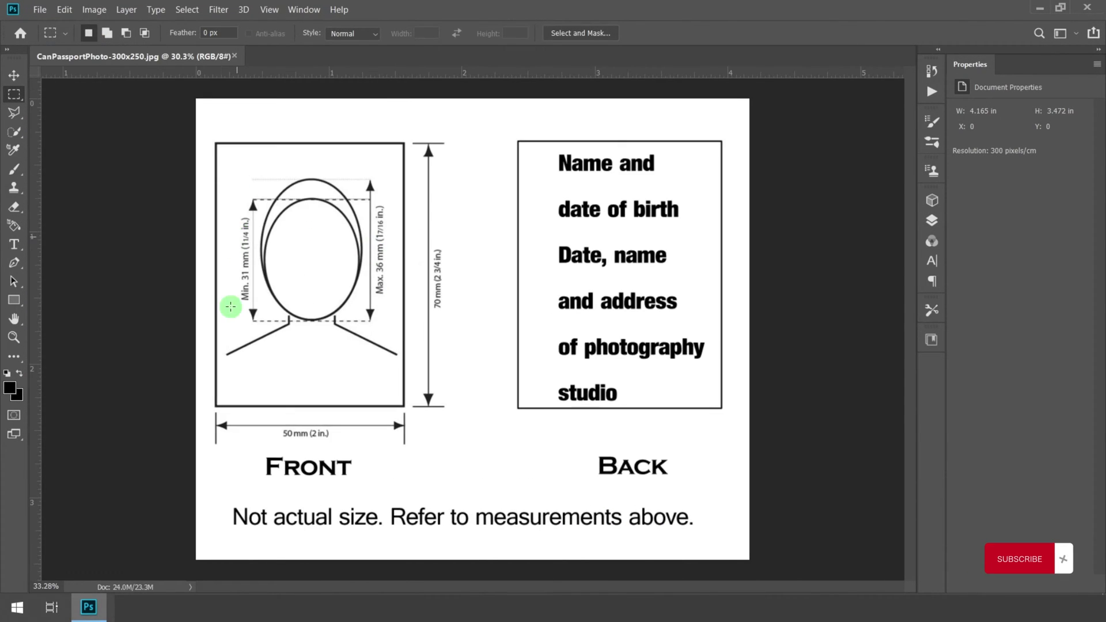
scroll(290, 479, up, 5)
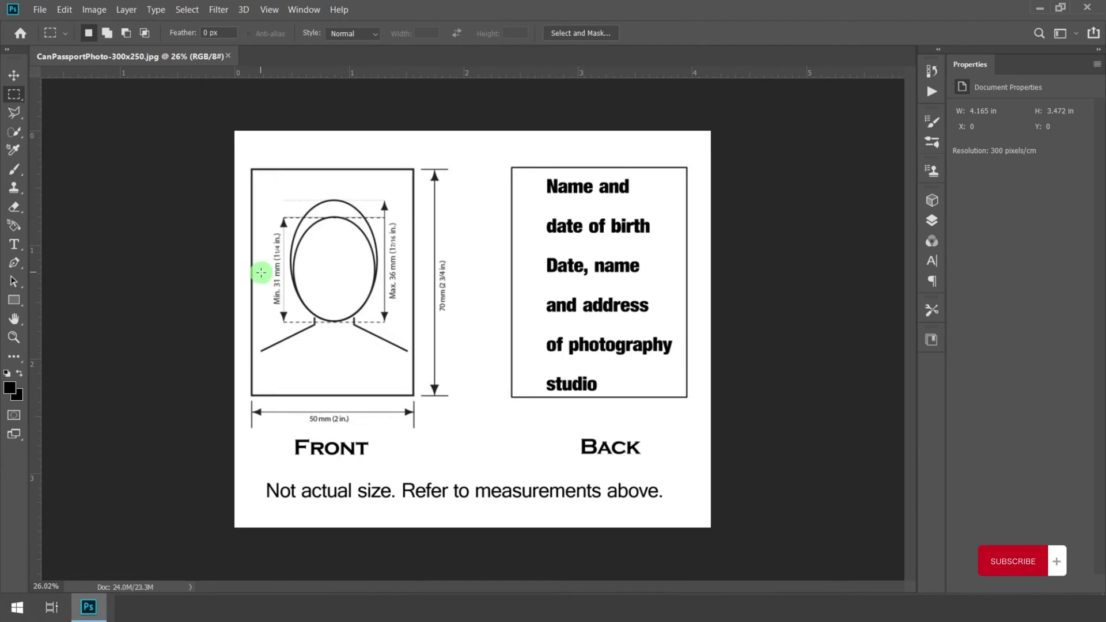
scroll(259, 271, down, 5)
scroll(495, 219, up, 1)
scroll(232, 447, up, 3)
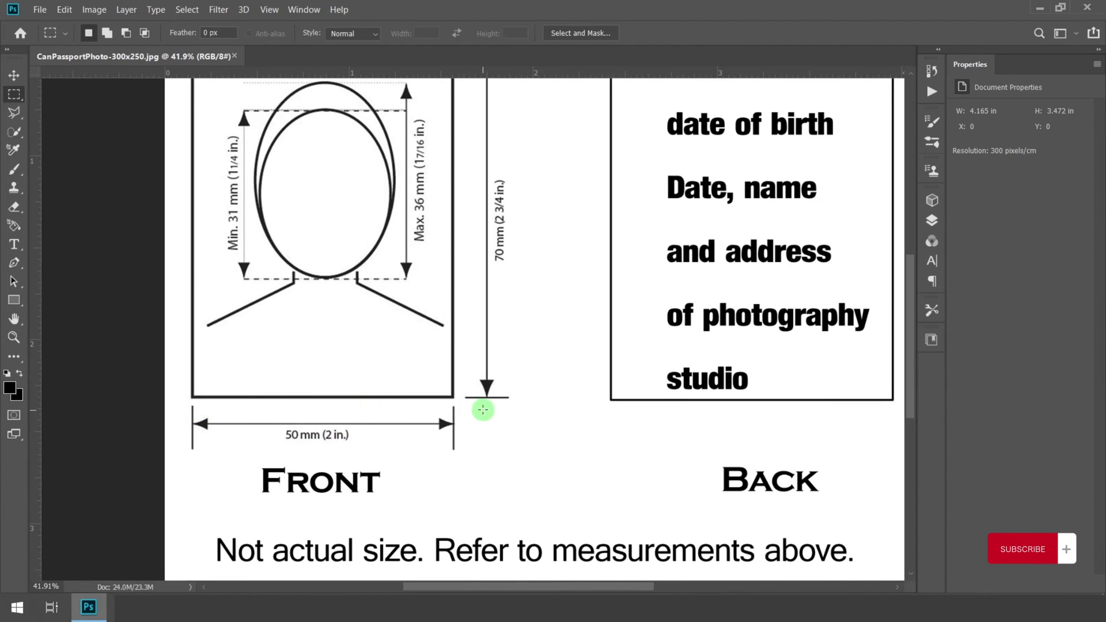
scroll(283, 436, down, 2)
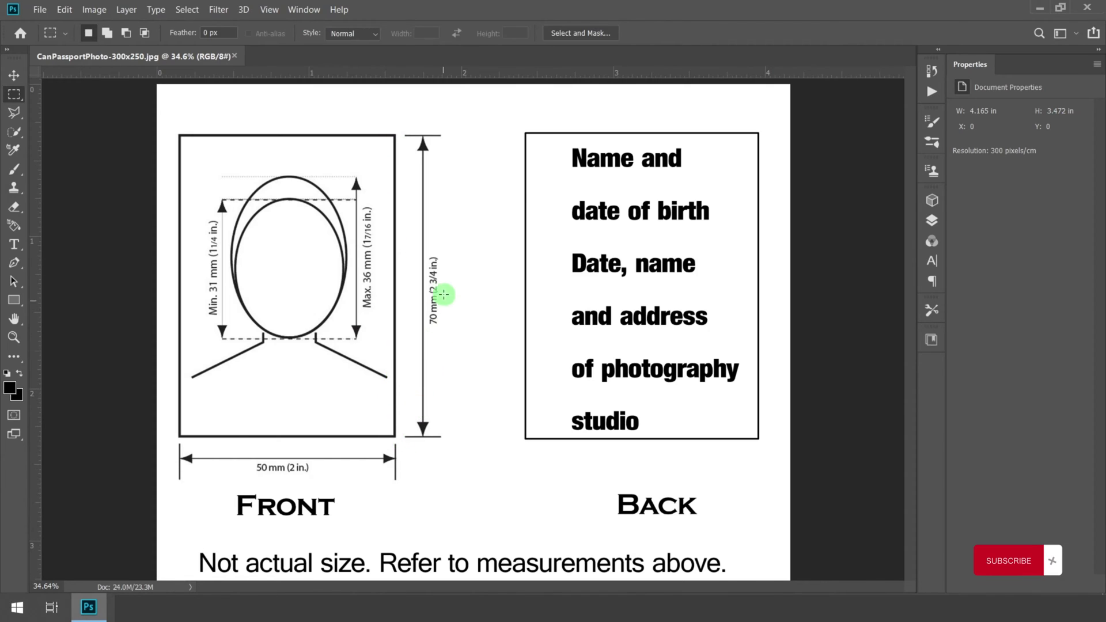
scroll(443, 295, up, 5)
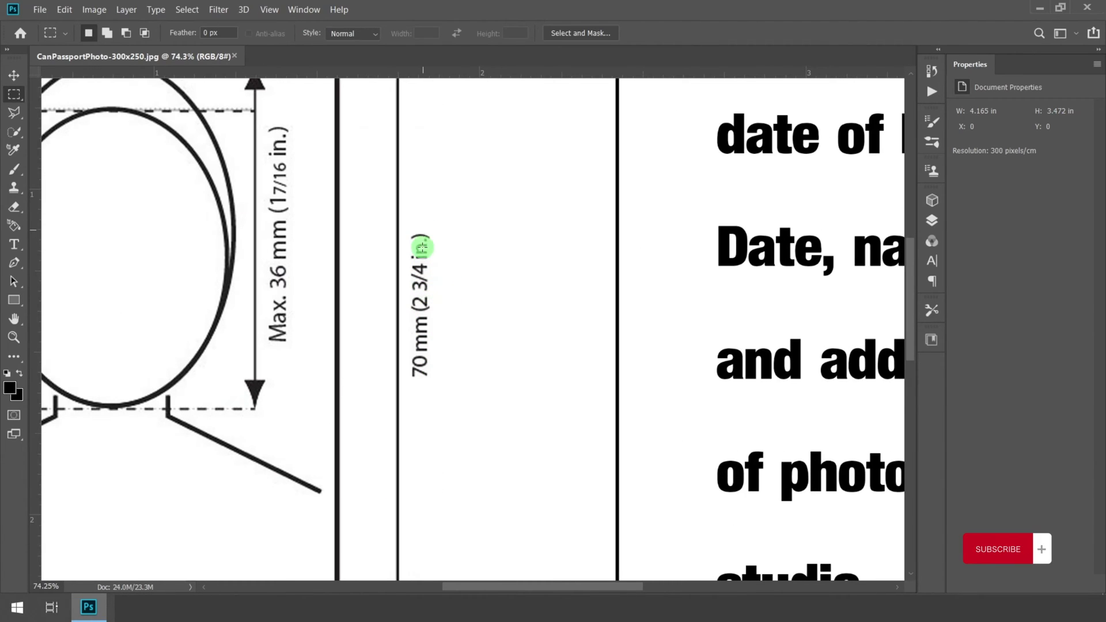
scroll(425, 357, down, 4)
scroll(183, 254, up, 2)
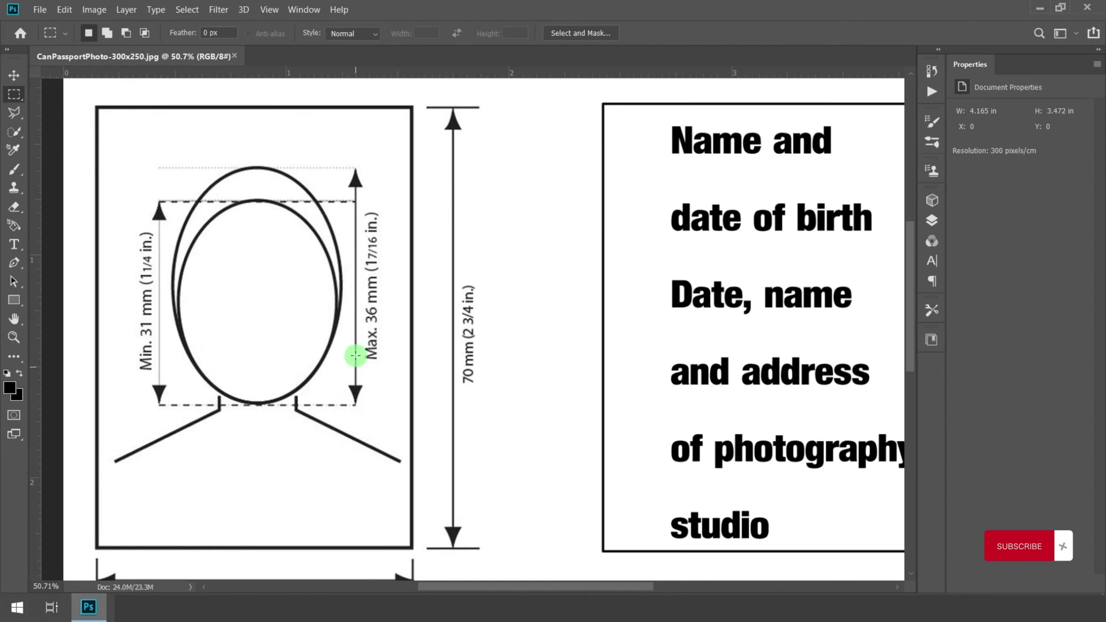
scroll(371, 360, up, 2)
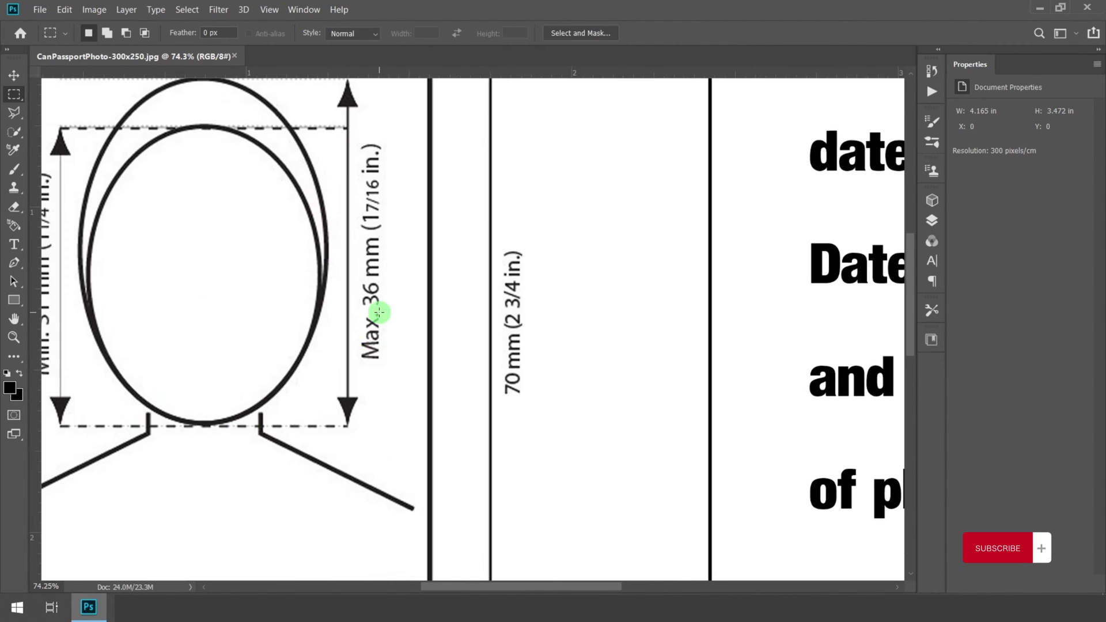
scroll(361, 150, up, 2)
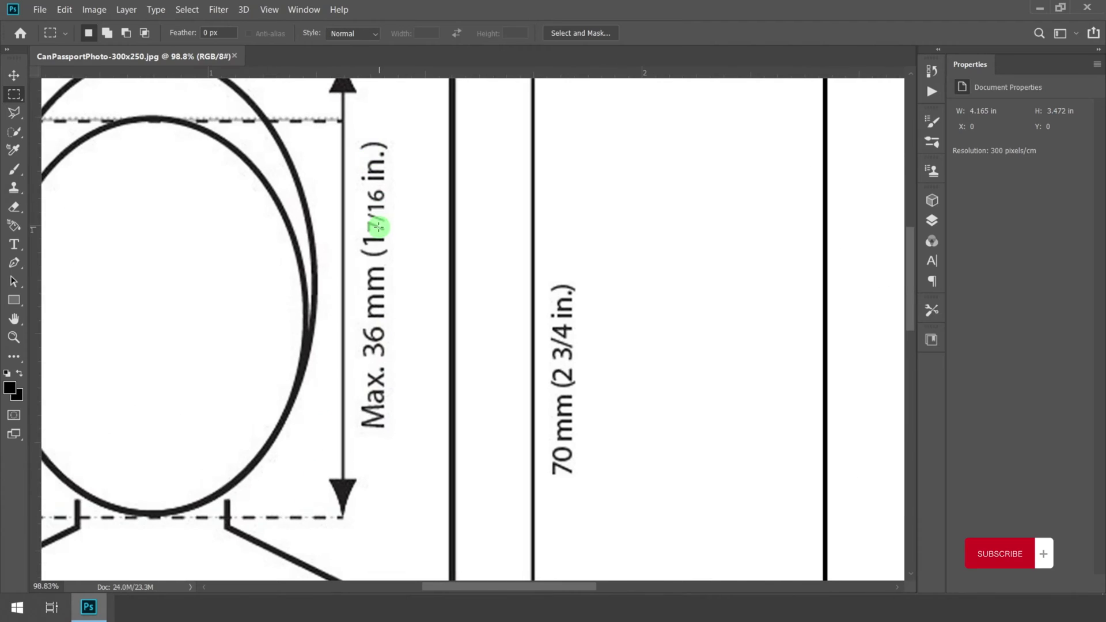
scroll(382, 223, down, 4)
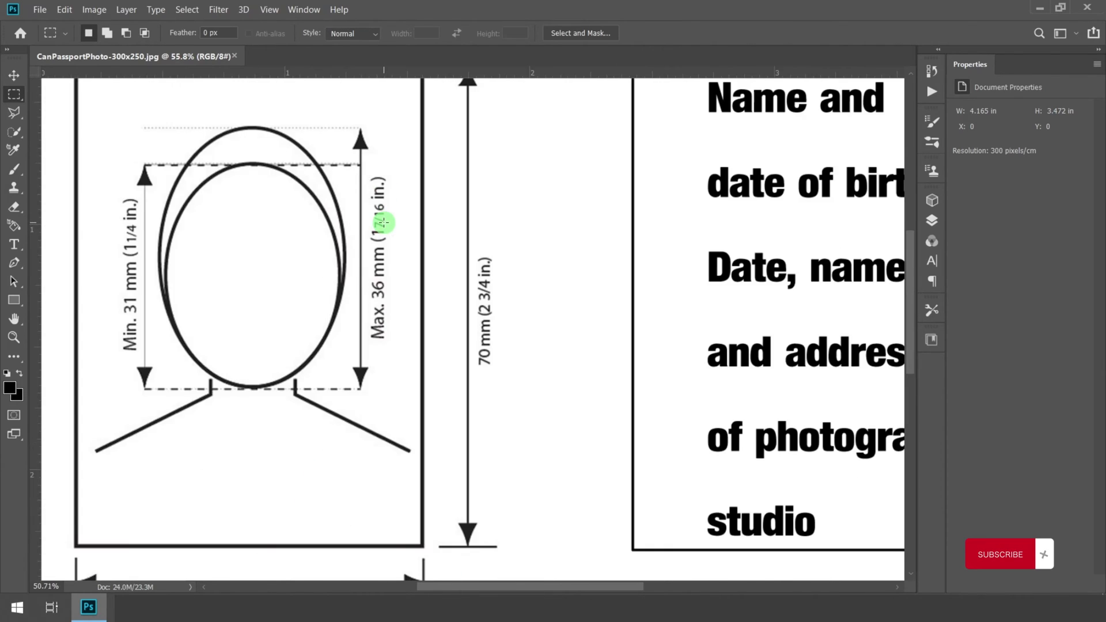
scroll(155, 321, up, 3)
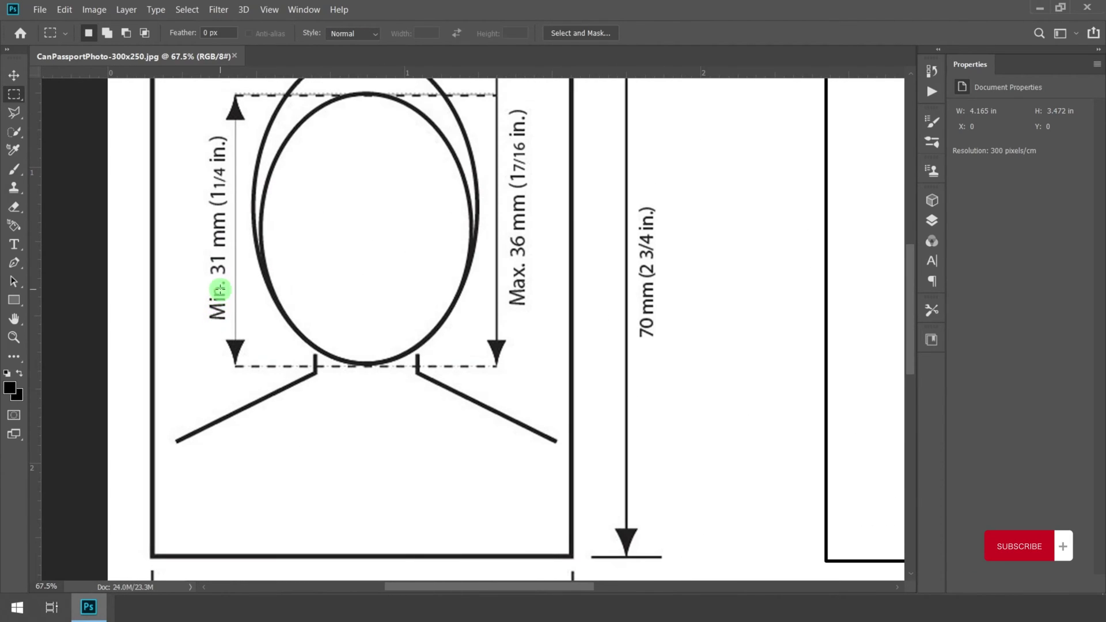
scroll(198, 190, up, 2)
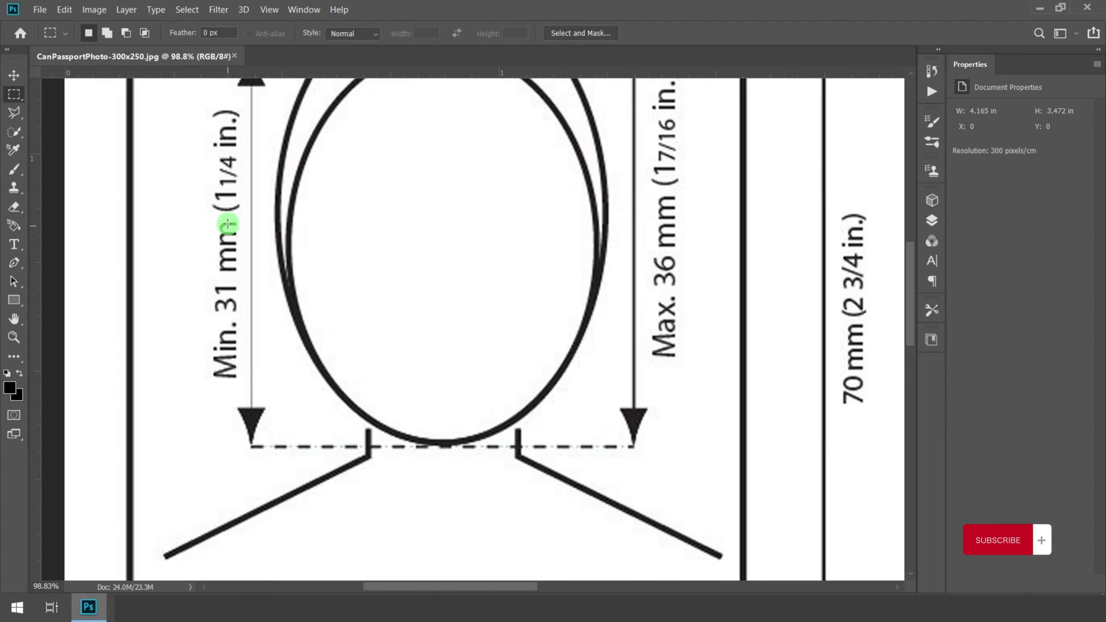
scroll(229, 366, down, 5)
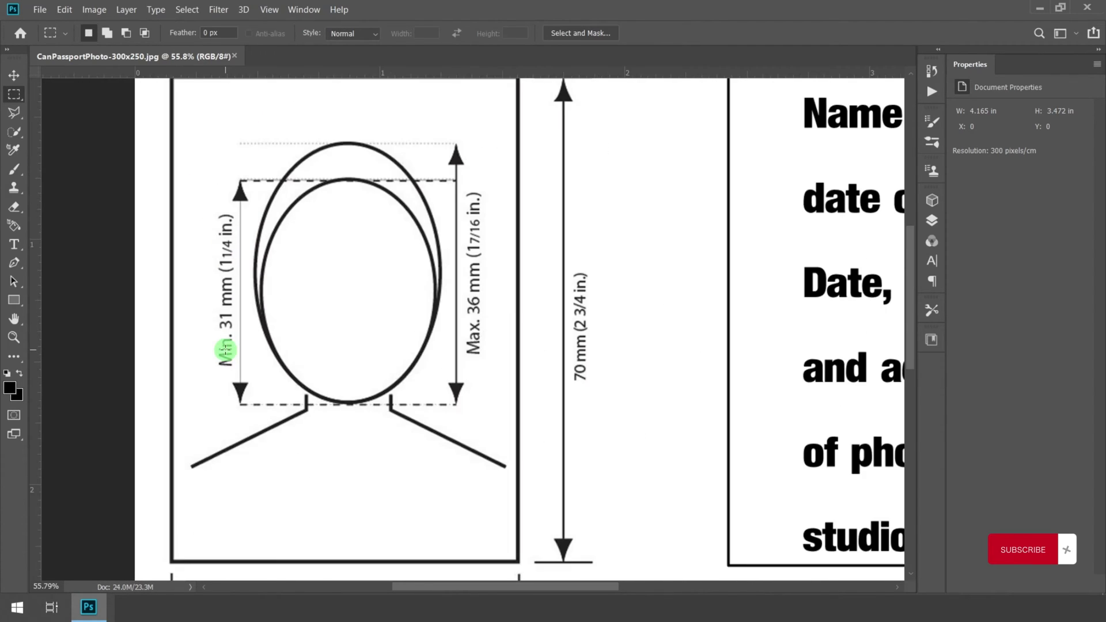
Examine the Back diagram for the details required on the reverse of the photo, and review the whole template
scroll(671, 510, up, 6)
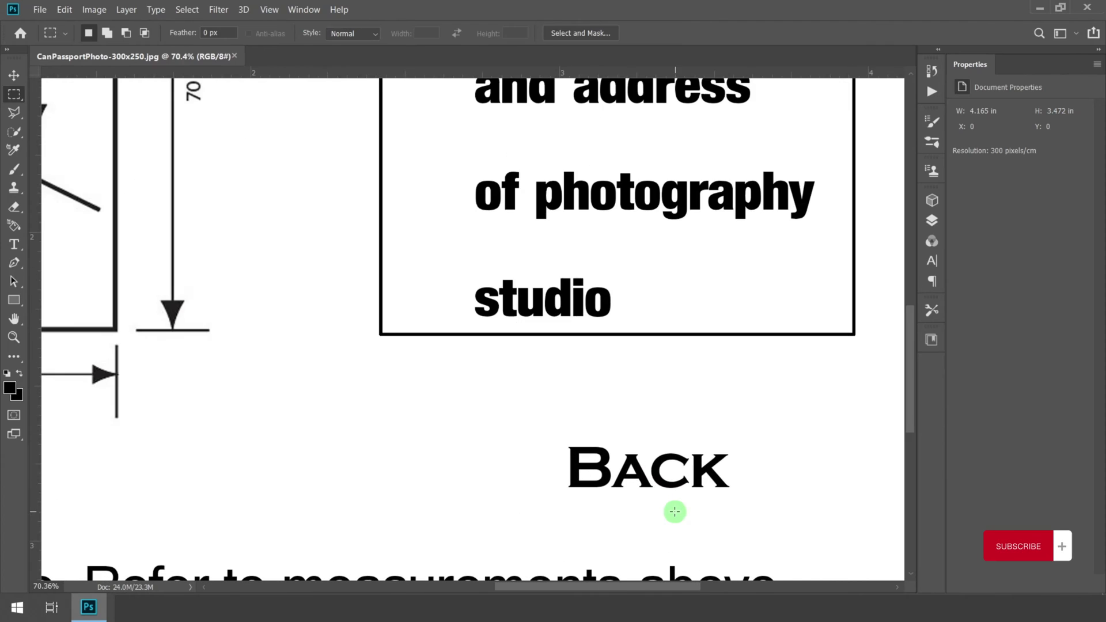
scroll(725, 504, up, 2)
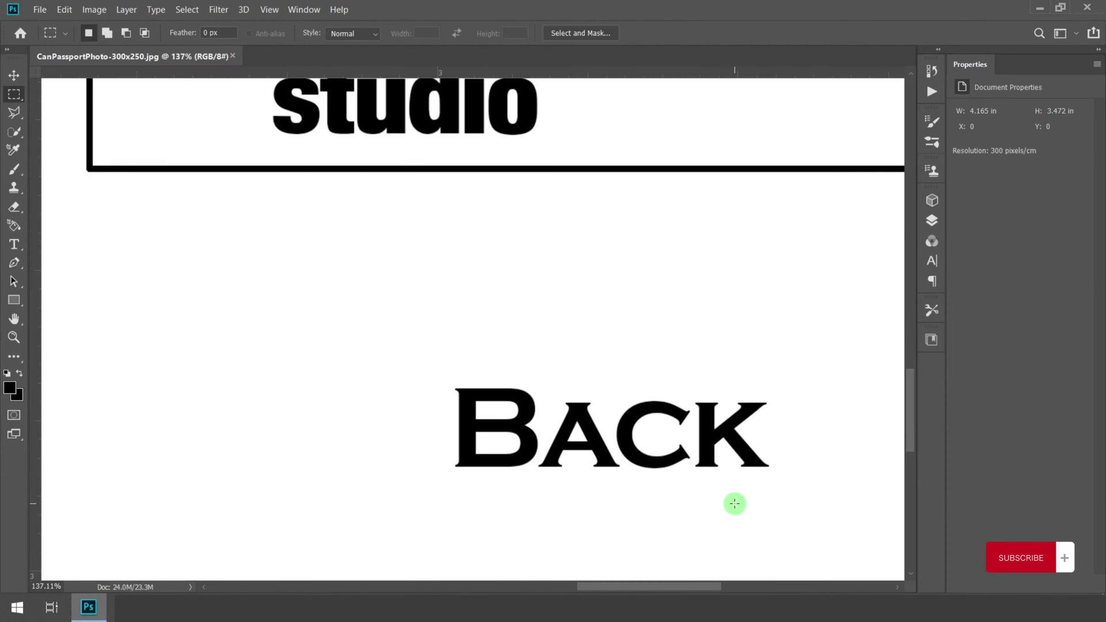
scroll(662, 506, down, 5)
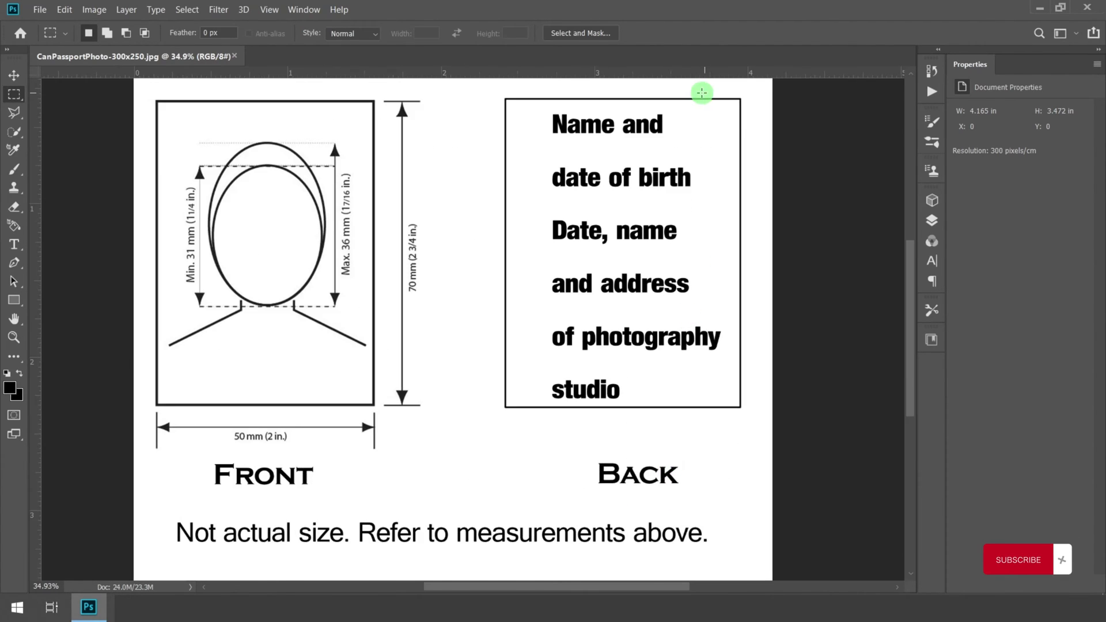
scroll(672, 91, up, 3)
scroll(652, 139, up, 1)
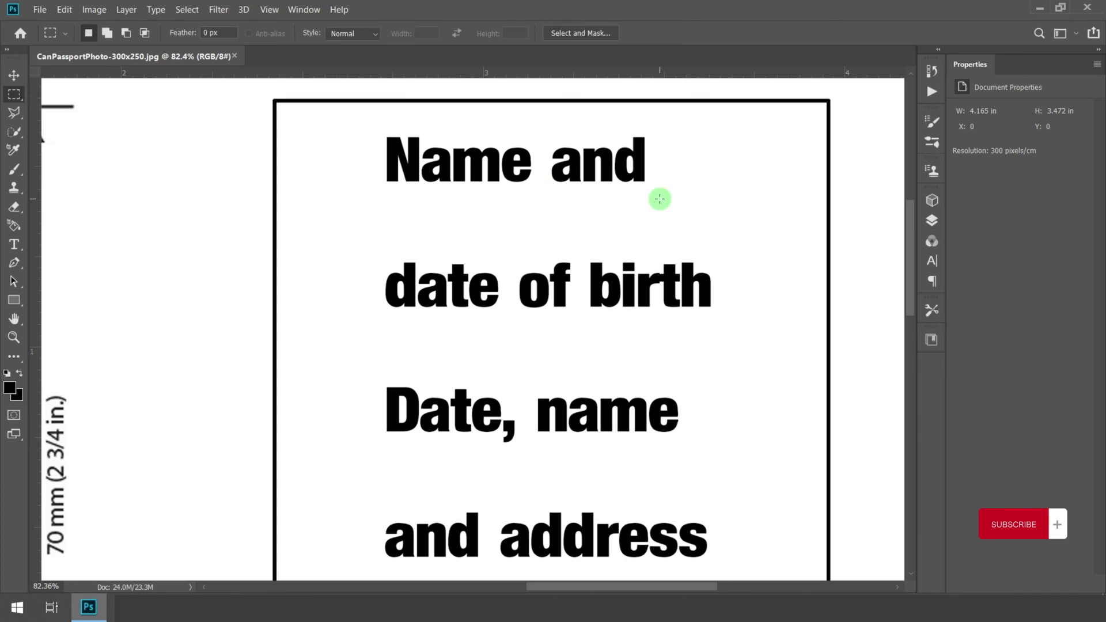
scroll(631, 286, down, 3)
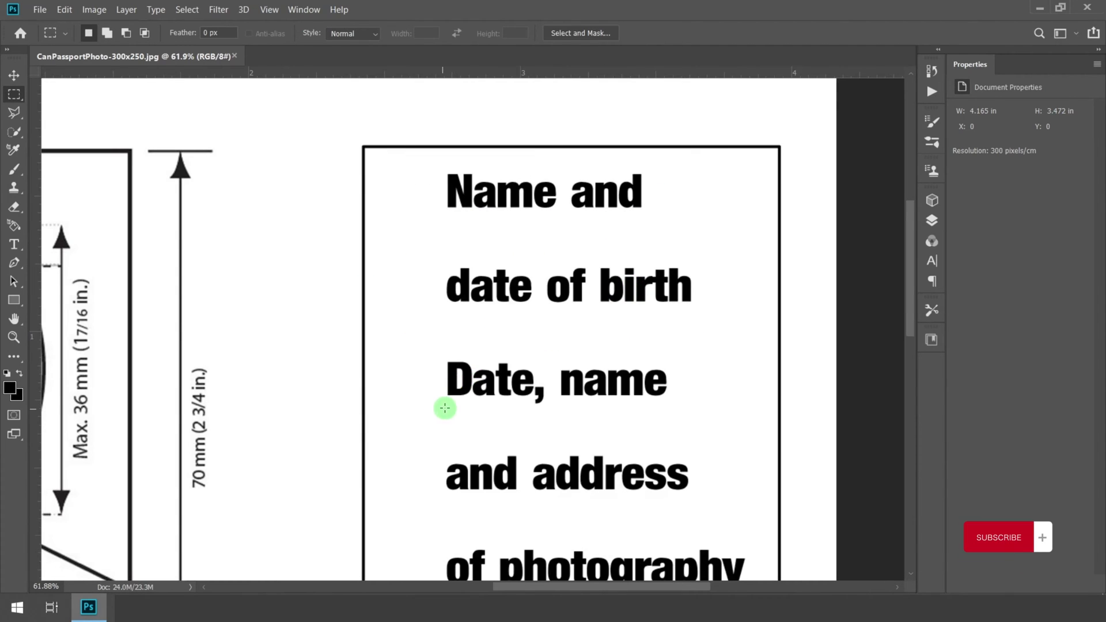
scroll(553, 311, down, 2)
scroll(495, 484, up, 2)
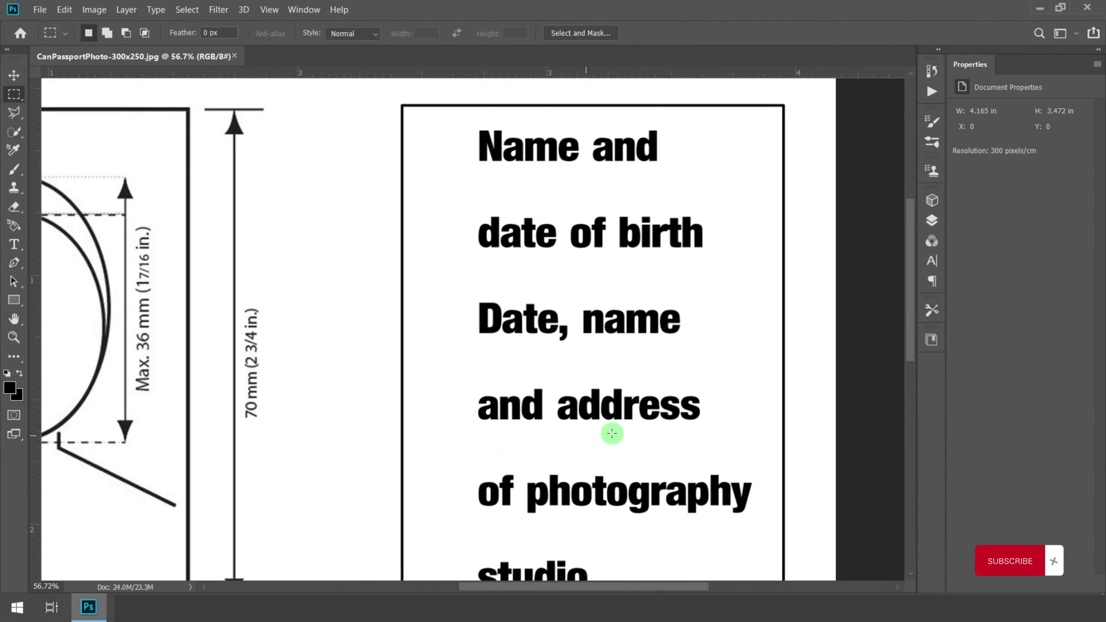
scroll(633, 397, down, 2)
scroll(541, 426, down, 4)
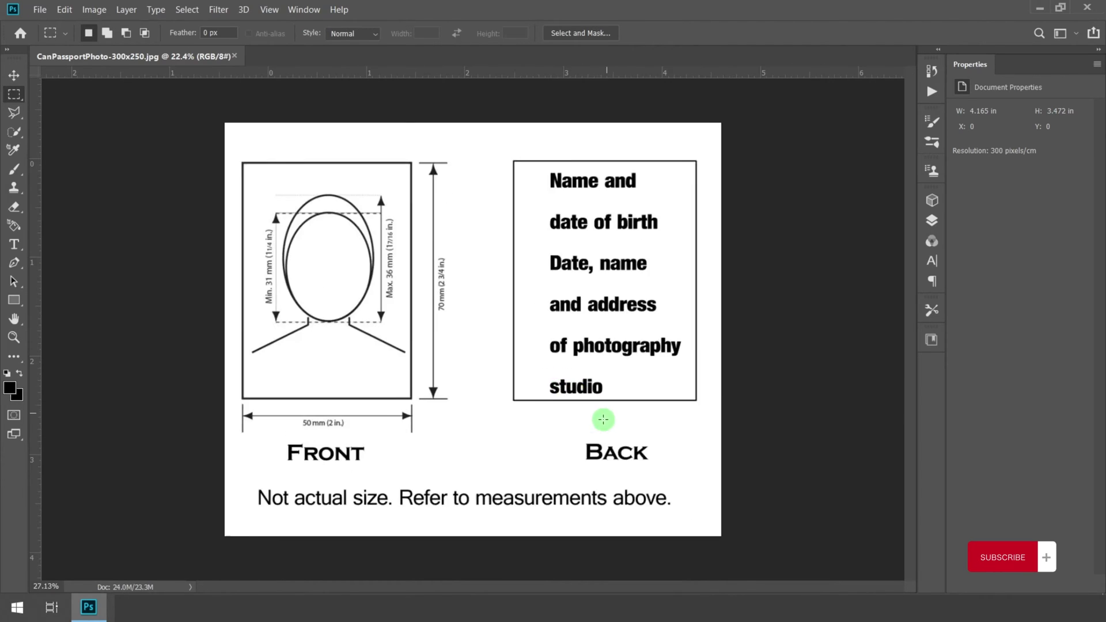
scroll(602, 420, up, 5)
scroll(513, 410, up, 2)
scroll(512, 408, down, 4)
scroll(512, 407, up, 1)
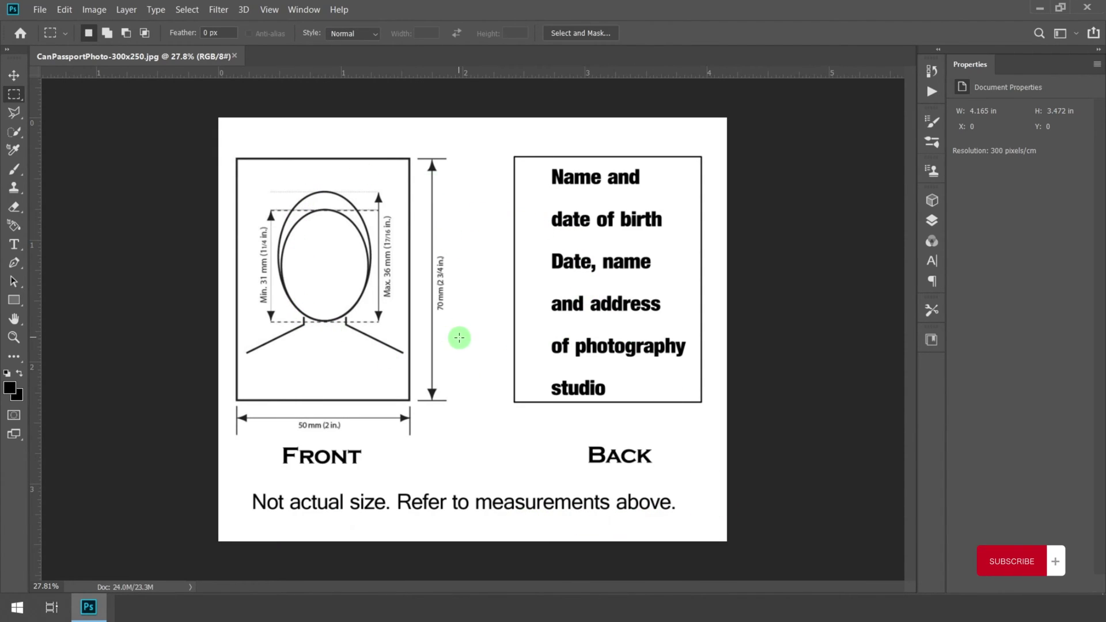
Open the passport portrait photo from the same folder as the template
click(40, 9)
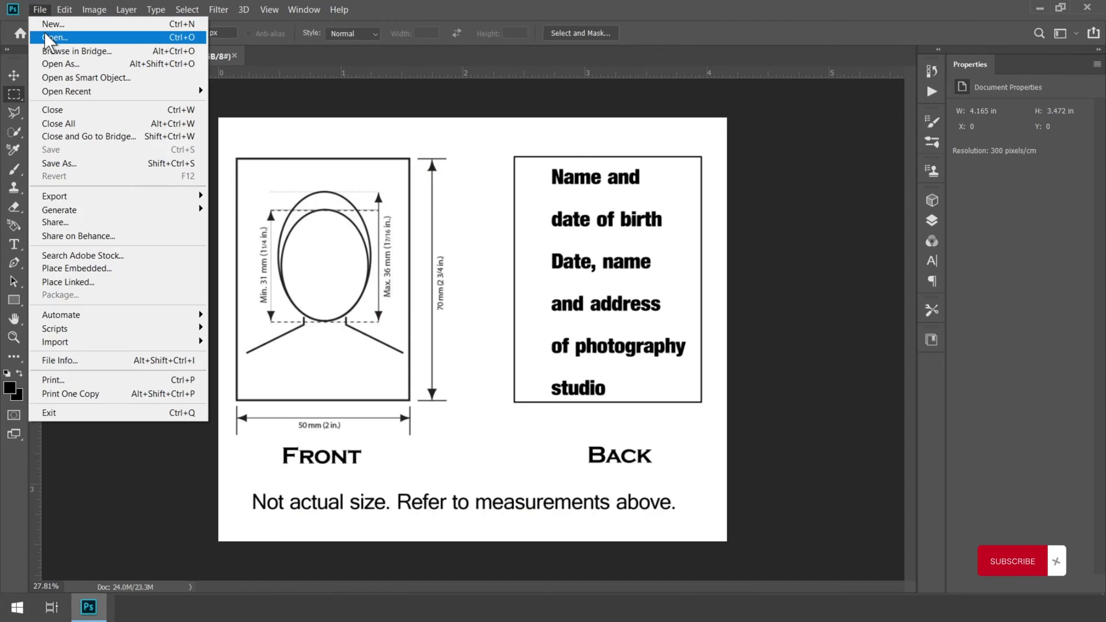
click(54, 37)
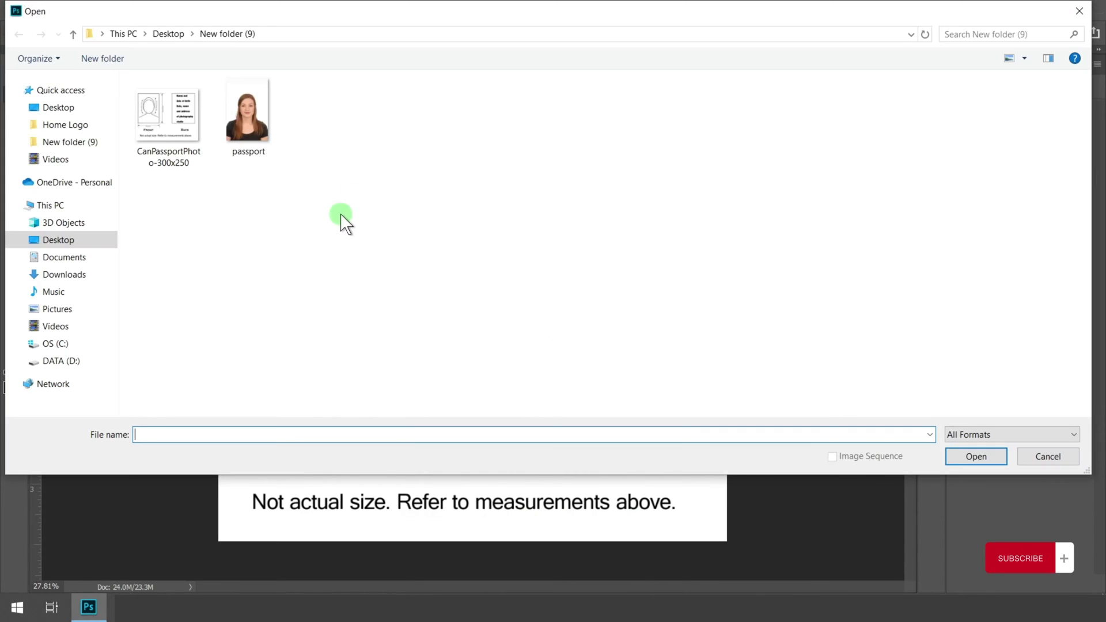
click(242, 115)
click(974, 456)
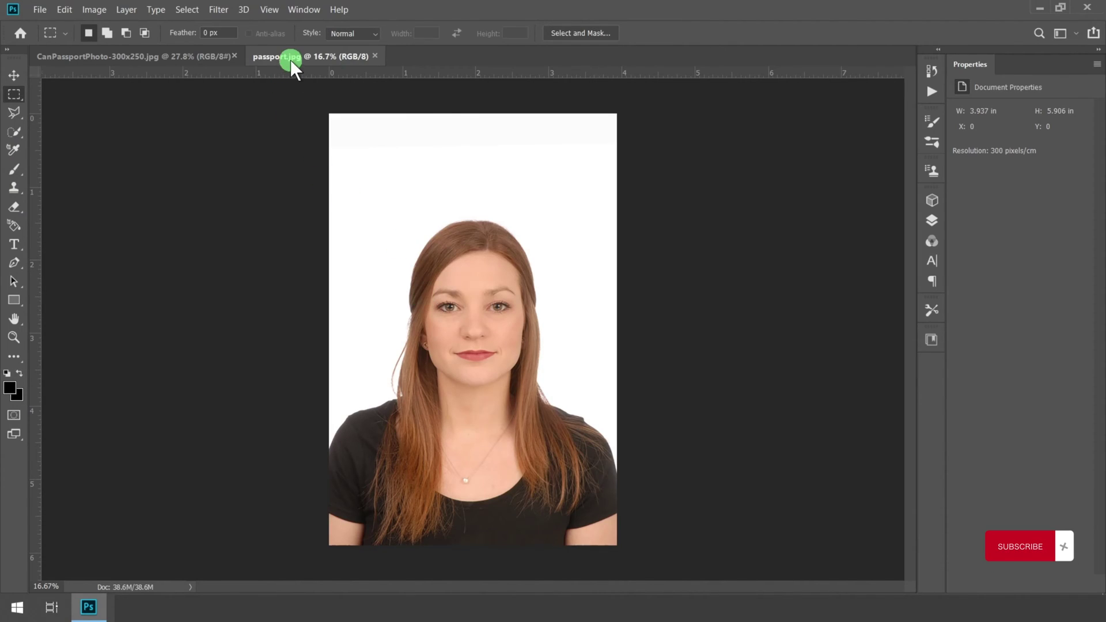
Float the portrait and the template in separate windows and arrange them side by side, with the portrait first
drag(290, 60, 299, 106)
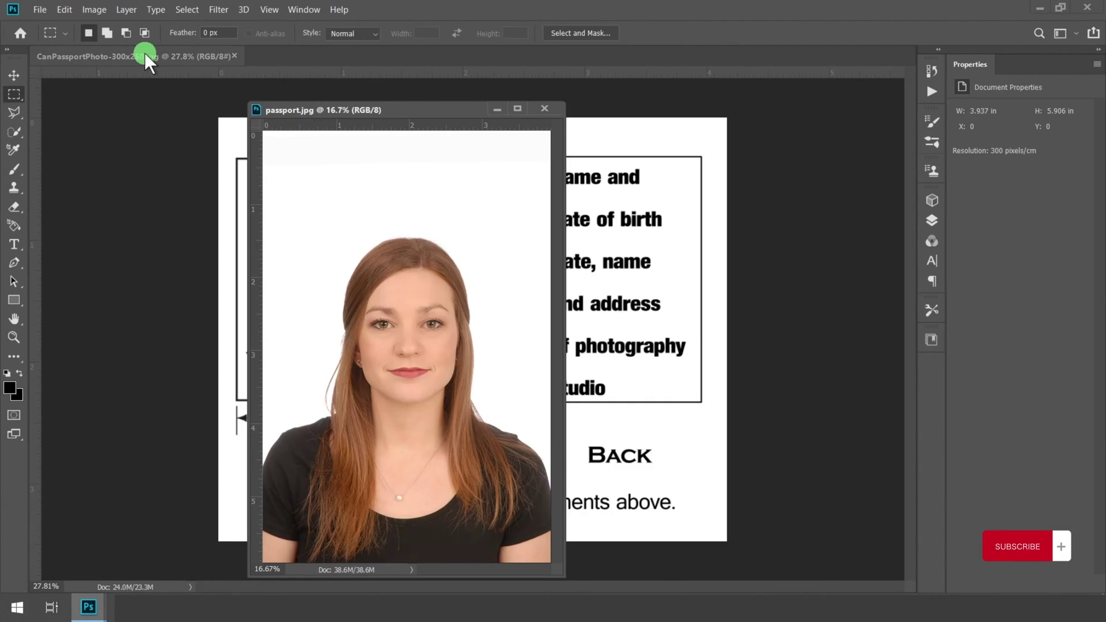
drag(143, 53, 482, 106)
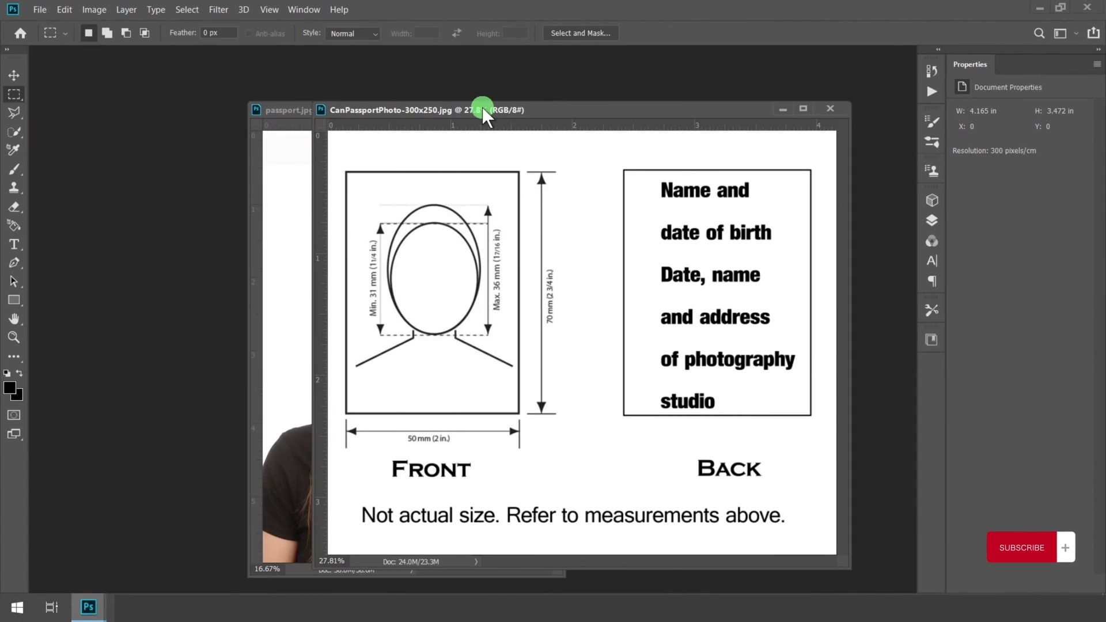
drag(276, 109, 63, 91)
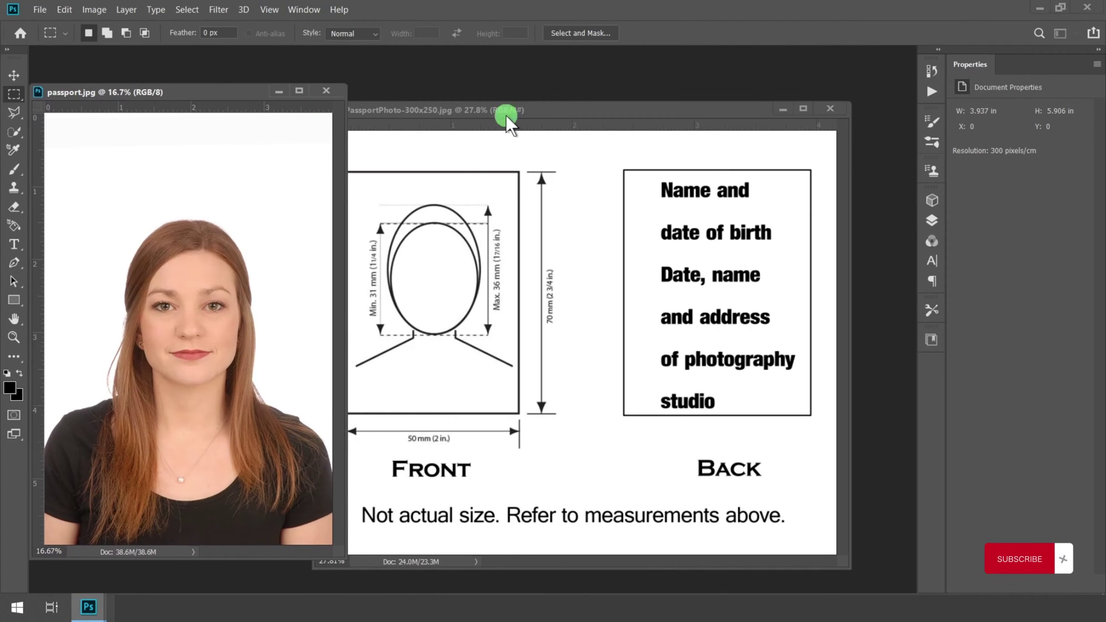
drag(505, 115, 576, 91)
drag(214, 95, 223, 88)
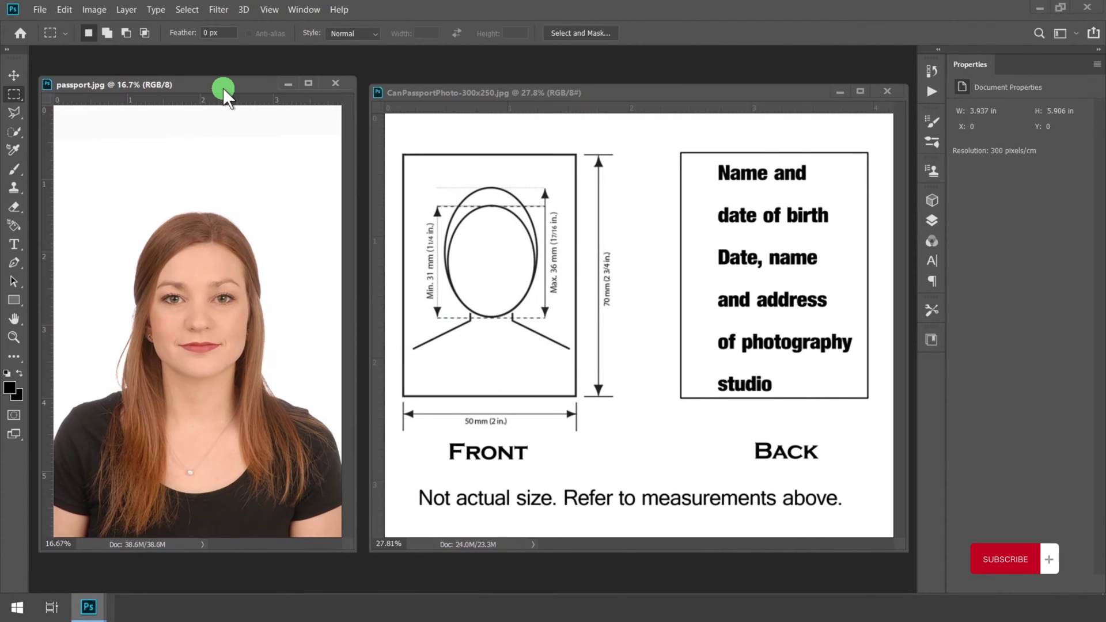
Set up a new document measured in millimetres, with a width of 50 and a height of 70
key(v)
click(38, 8)
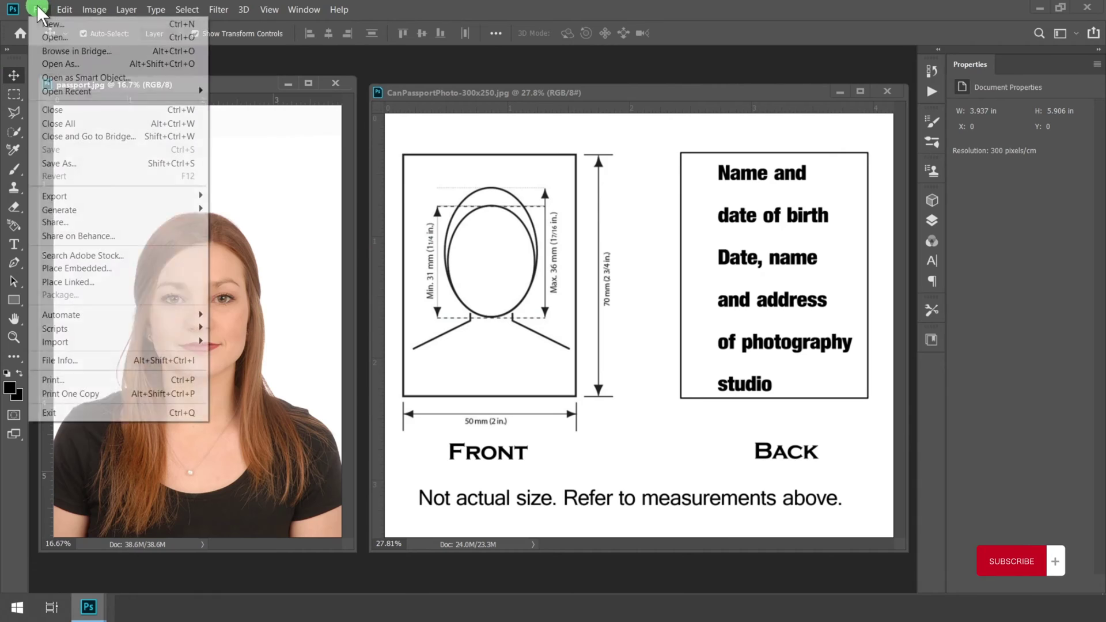
key(Escape)
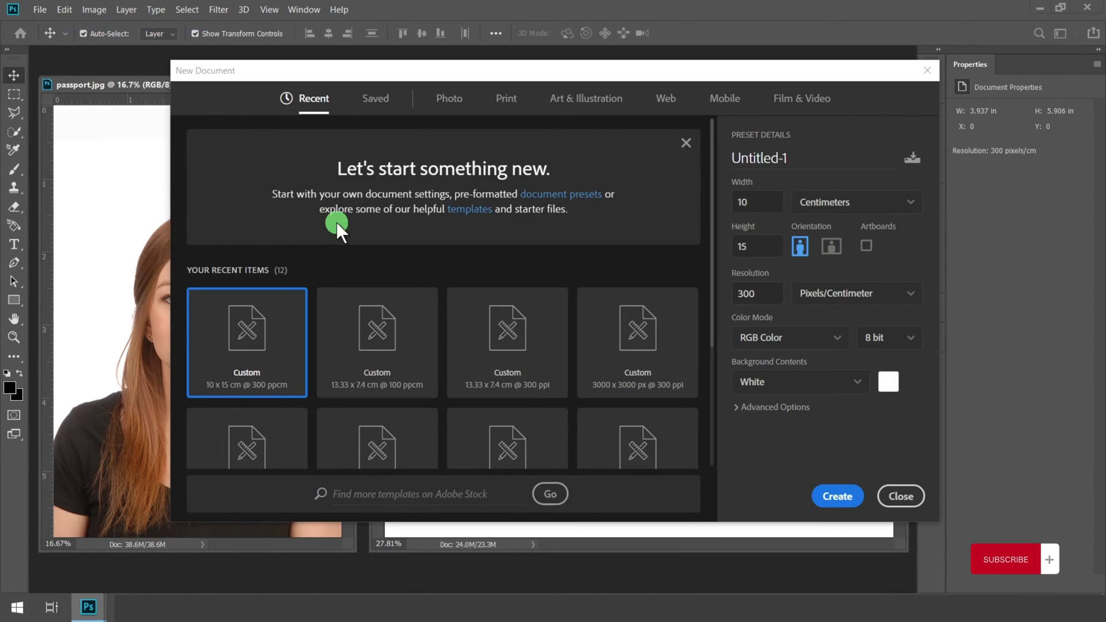
click(836, 214)
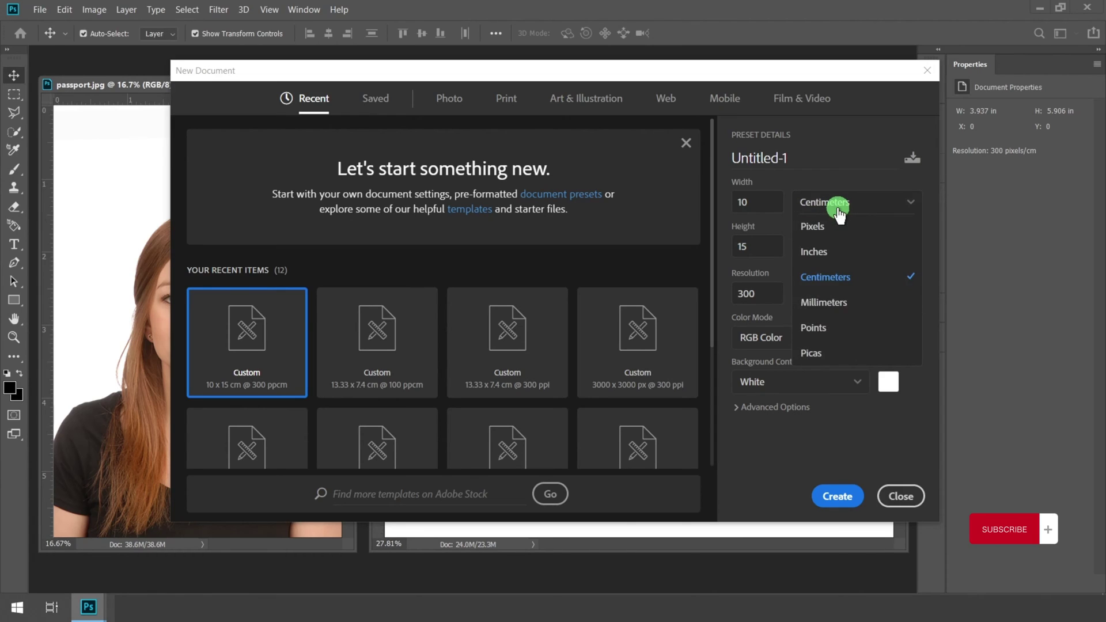
click(835, 304)
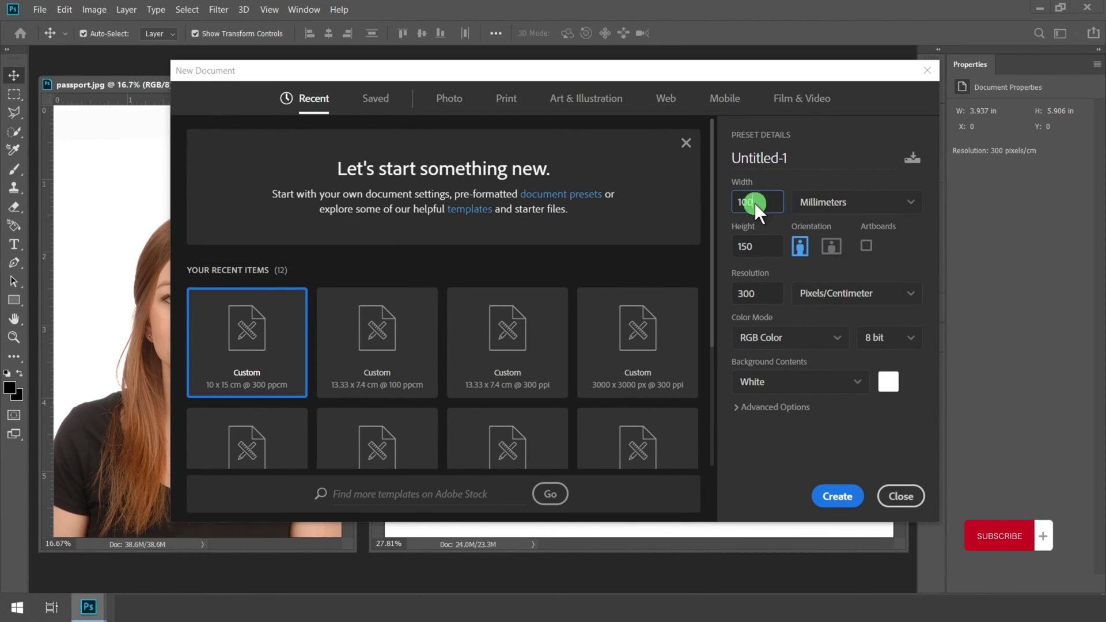
click(727, 199)
text(50)
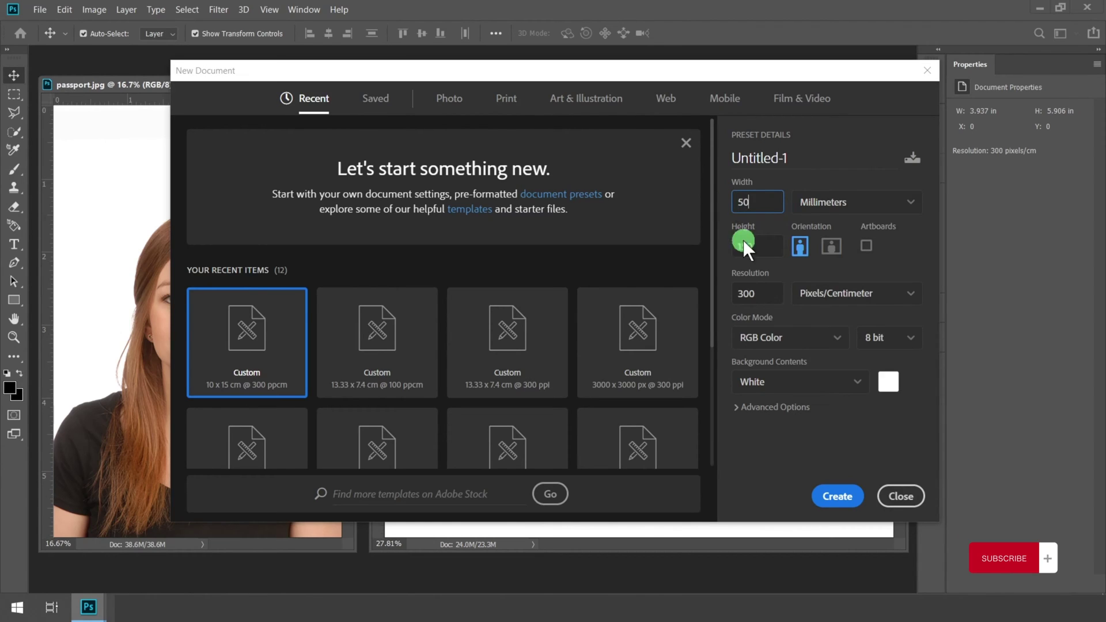
double_click(753, 245)
text(70)
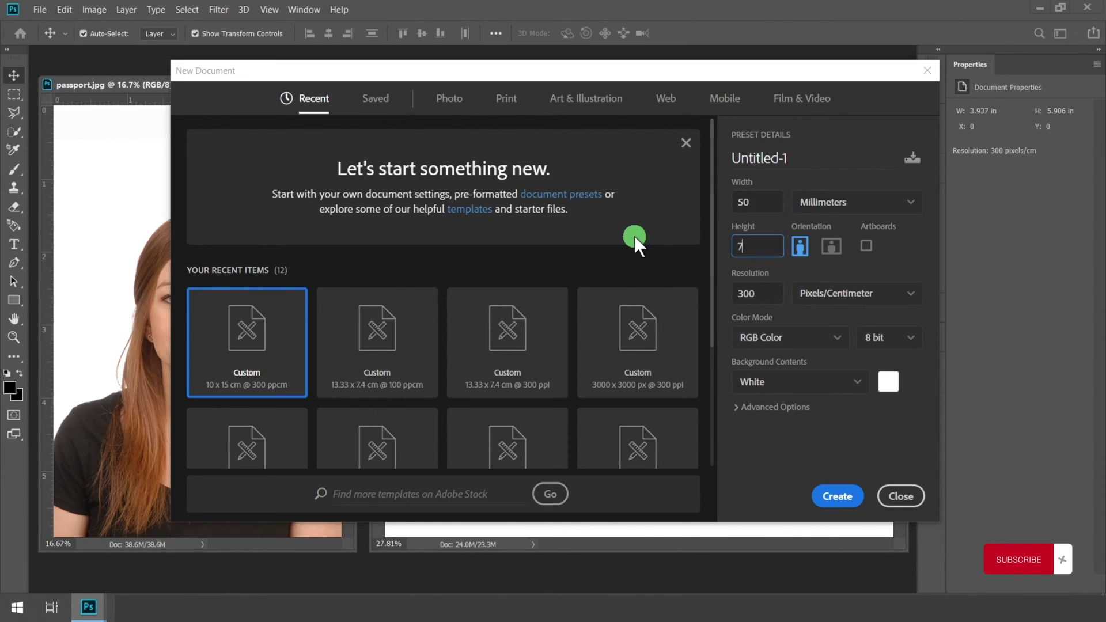
Set the new document's resolution to 300 pixels/inch and create it
click(827, 301)
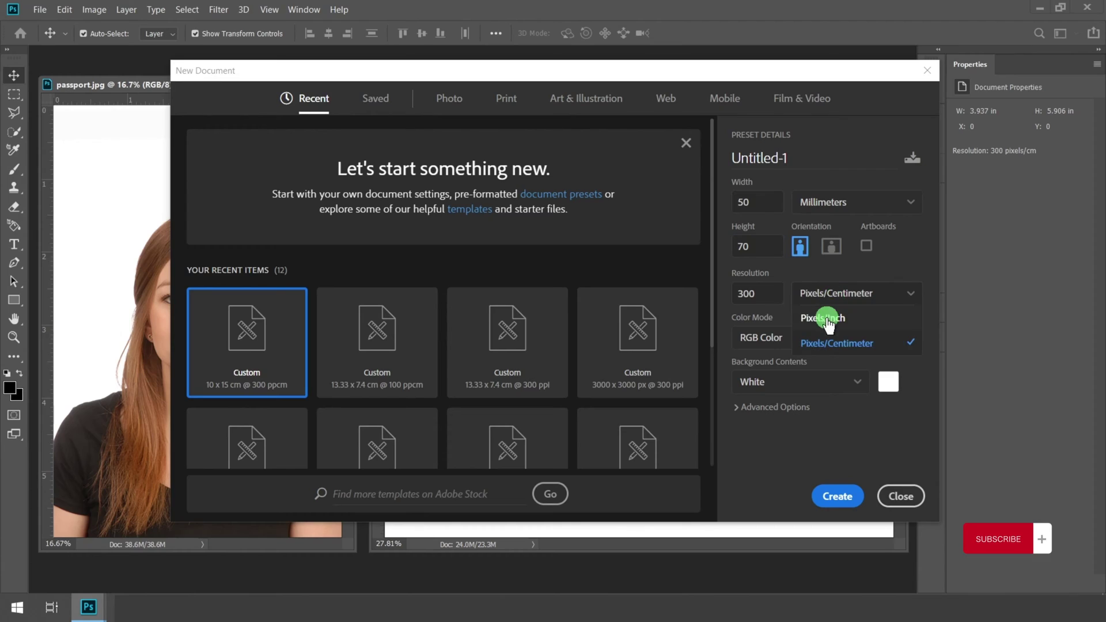
click(824, 314)
drag(771, 293, 726, 294)
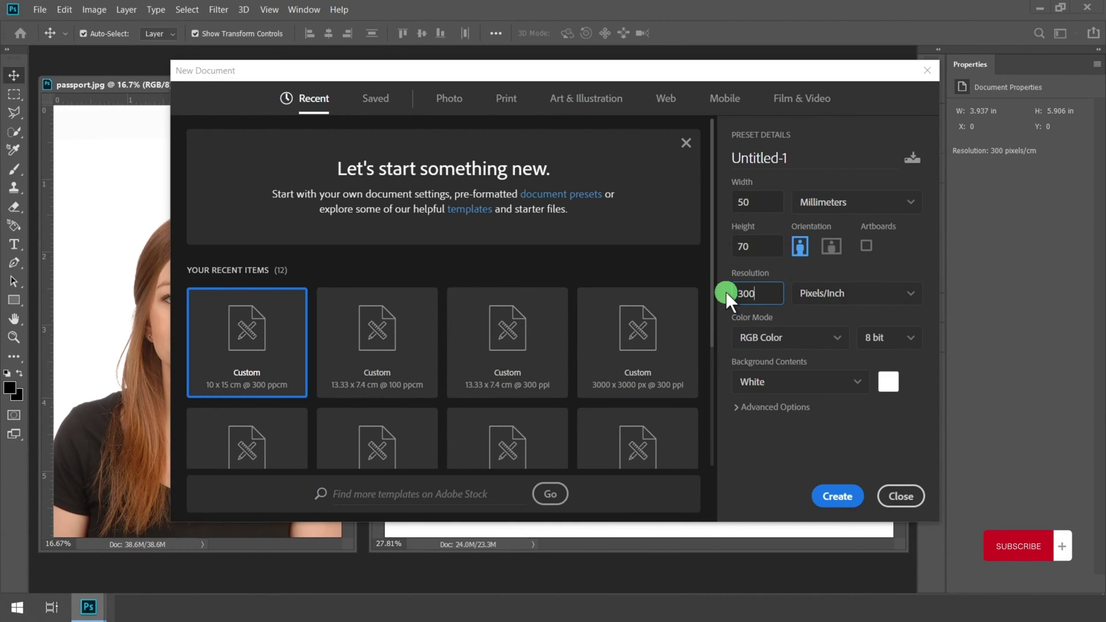
click(839, 496)
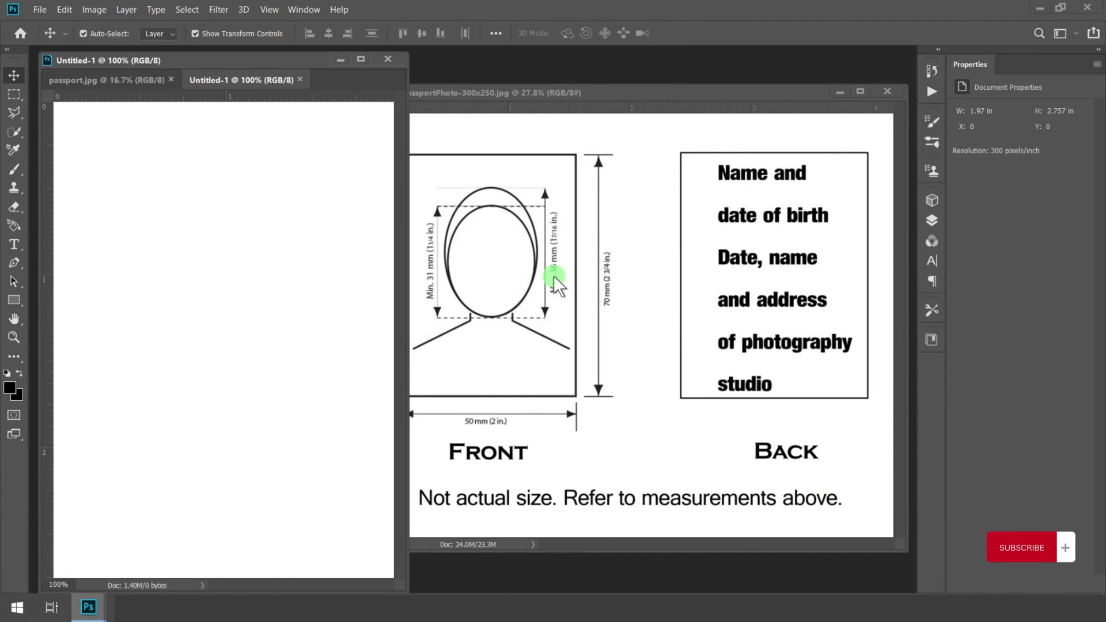
Float the blank 50 × 70 mm document in its own window and bring the template's face-height measurements to the front
scroll(225, 127, down, 2)
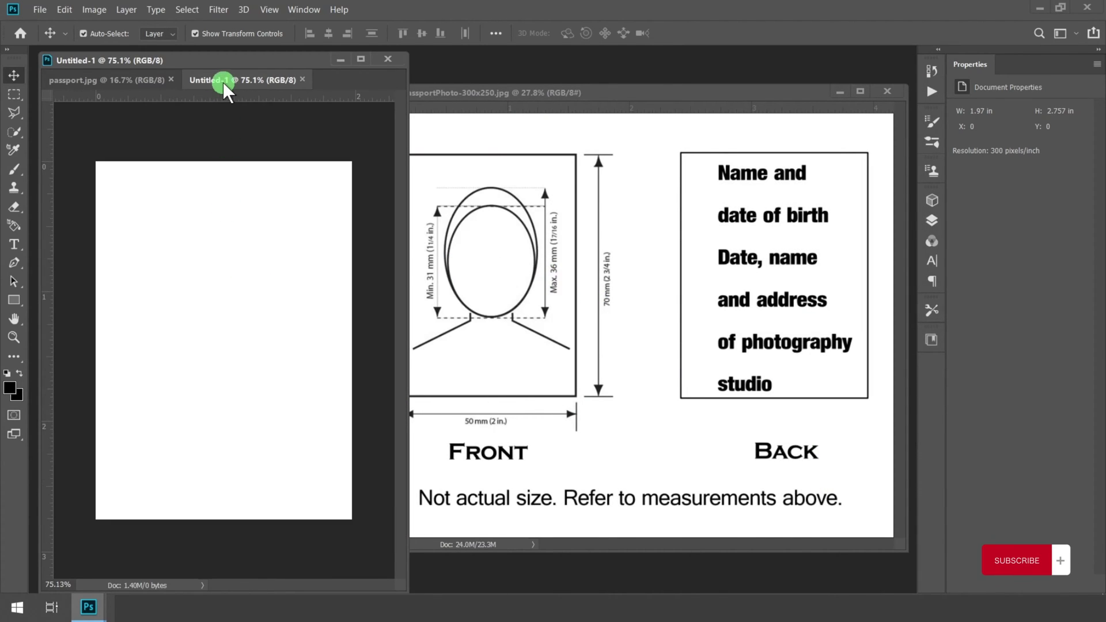
drag(223, 82, 425, 83)
click(609, 99)
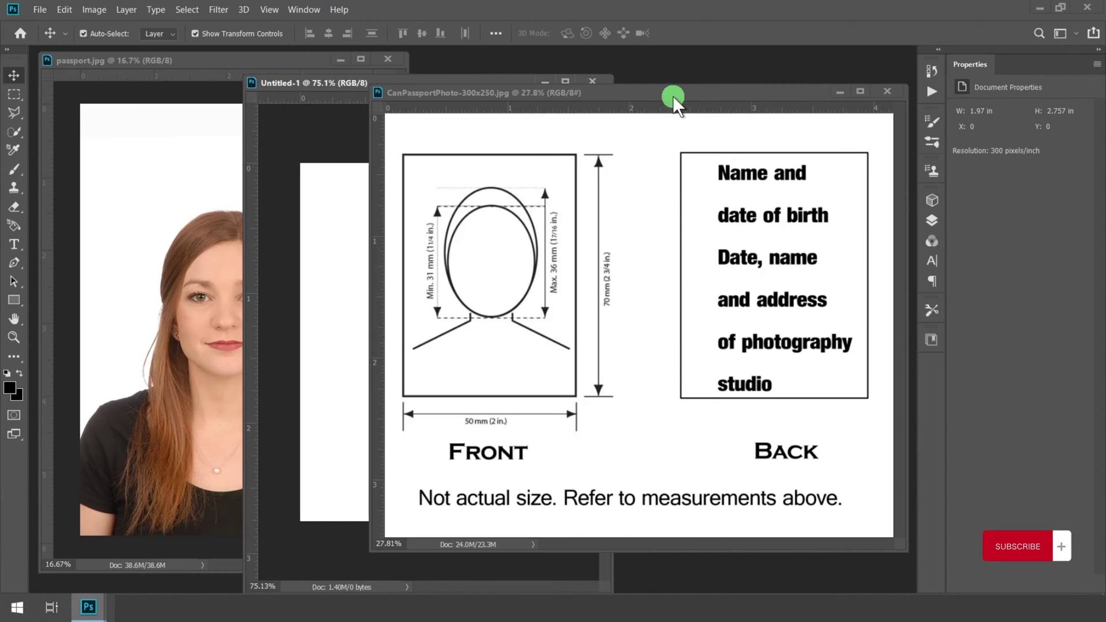
scroll(563, 199, up, 1)
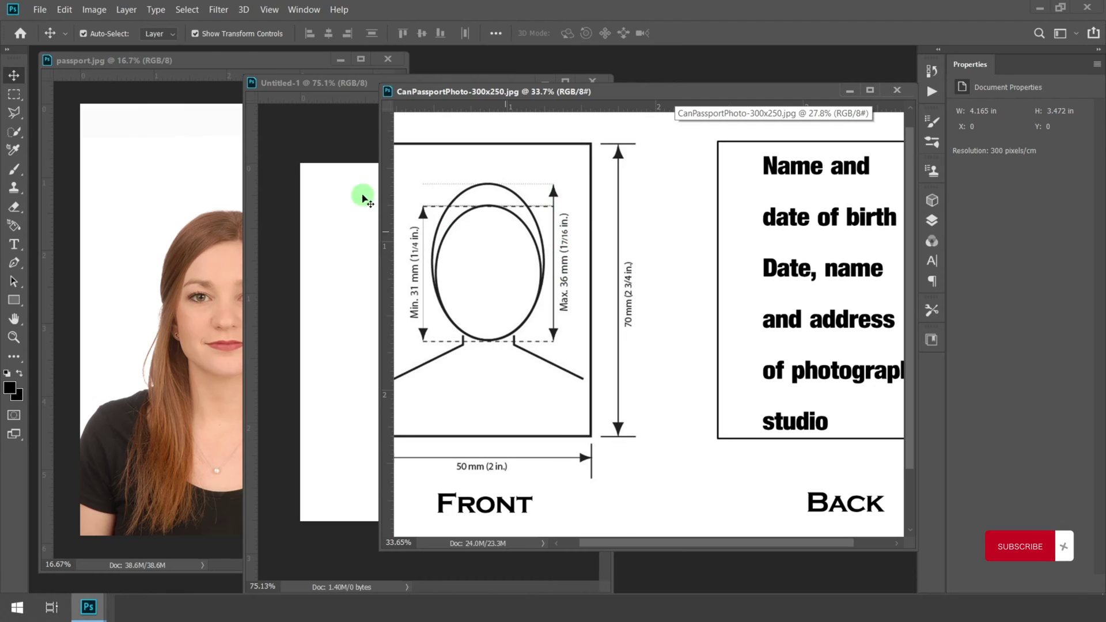
Create another new document 36 mm wide and 36 mm high at 300 pixels/inch, matching the template's maximum face height
click(40, 10)
key(Escape)
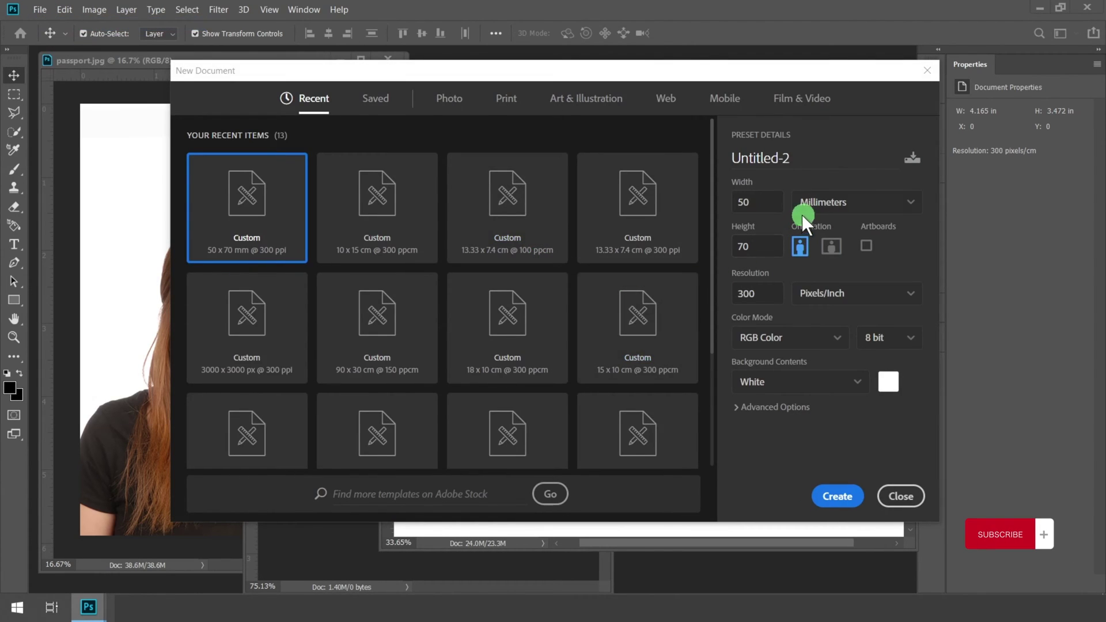
click(781, 202)
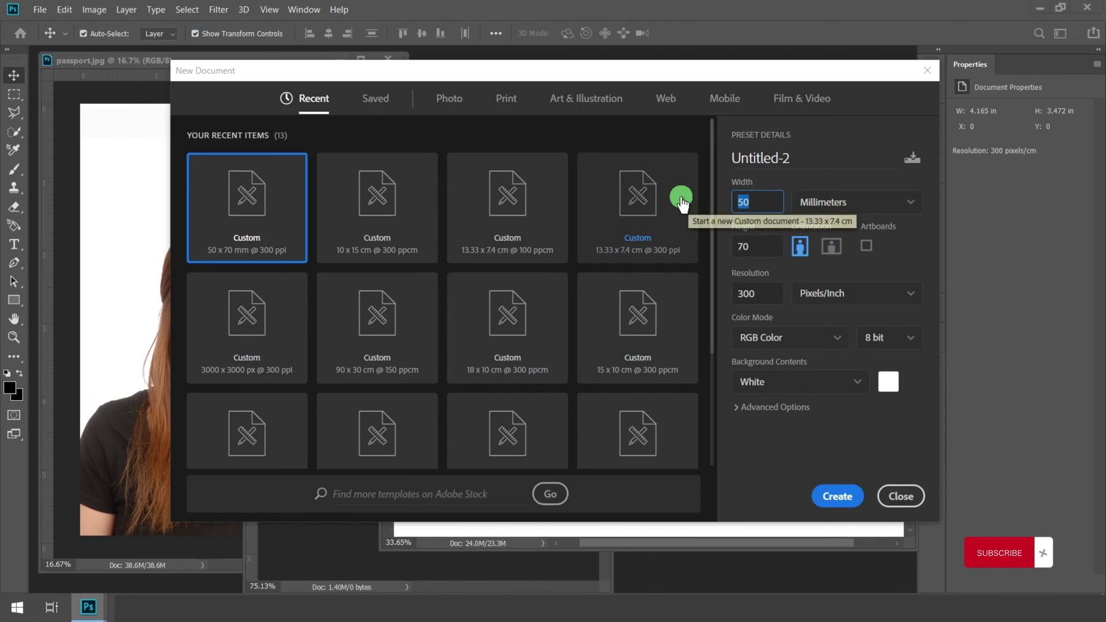
text(36)
key(Tab)
text(36)
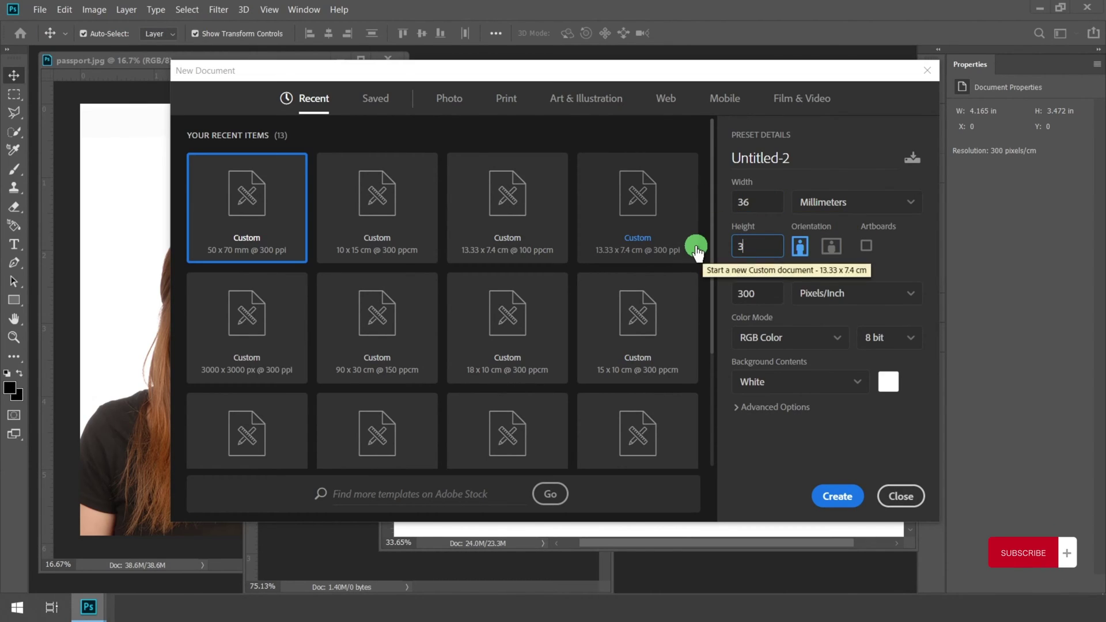
click(837, 511)
Fill the 36 mm square document with mid-grey #929292 using the Paint Bucket
scroll(424, 286, down, 1)
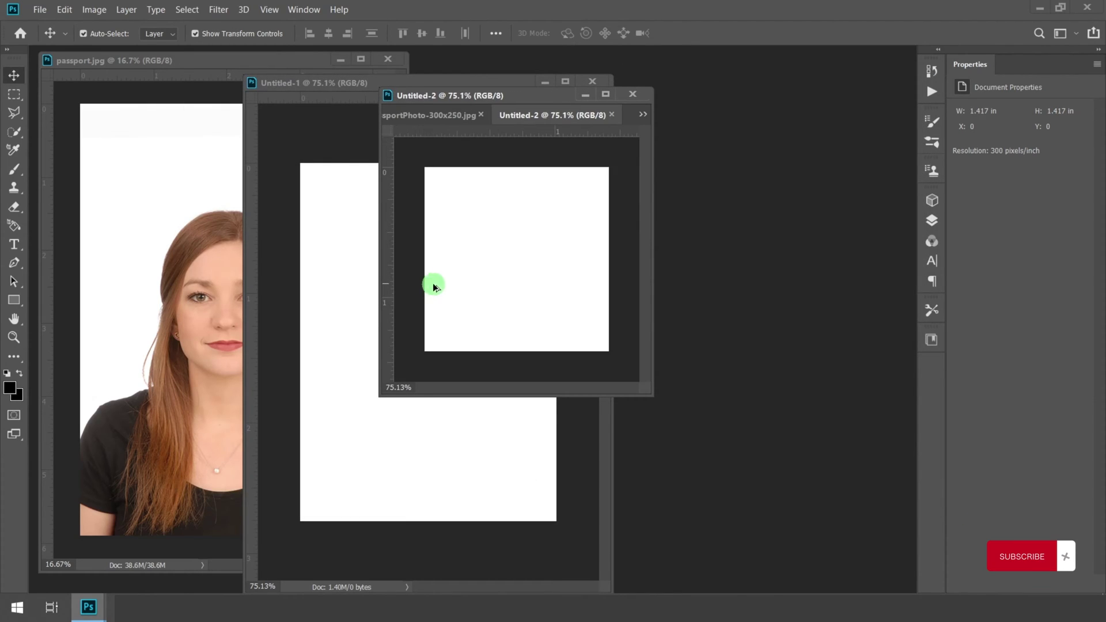
click(13, 357)
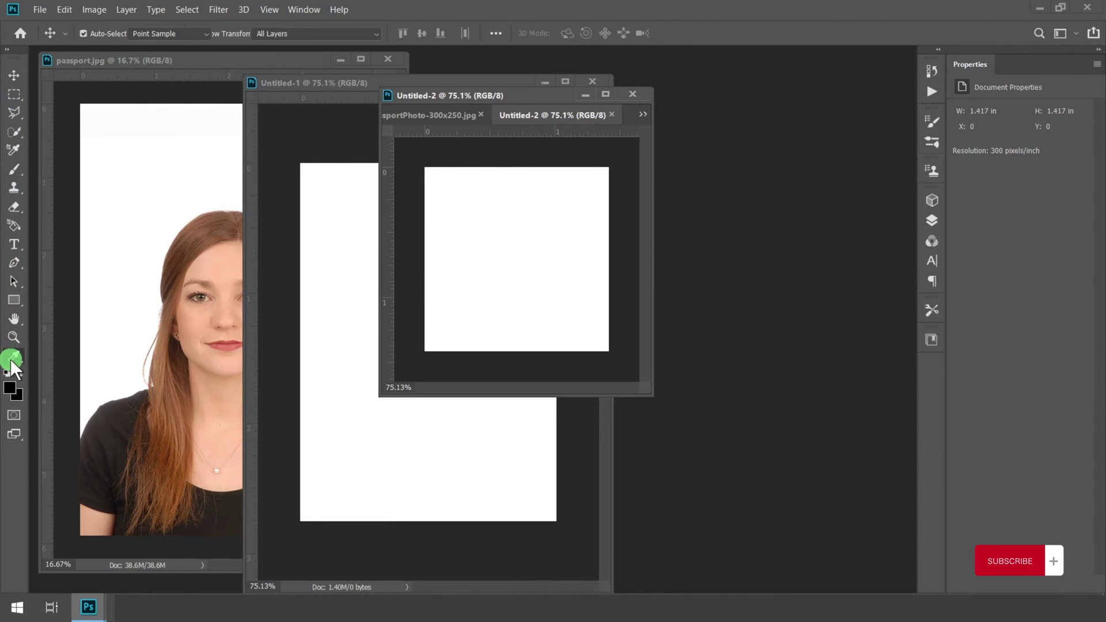
click(58, 533)
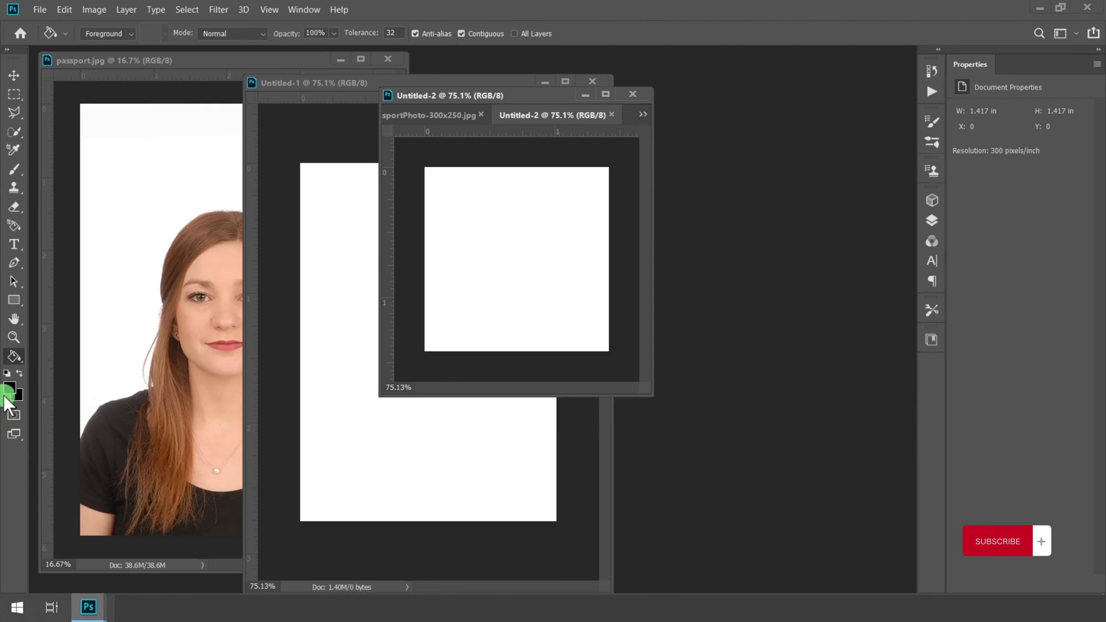
click(9, 388)
click(425, 420)
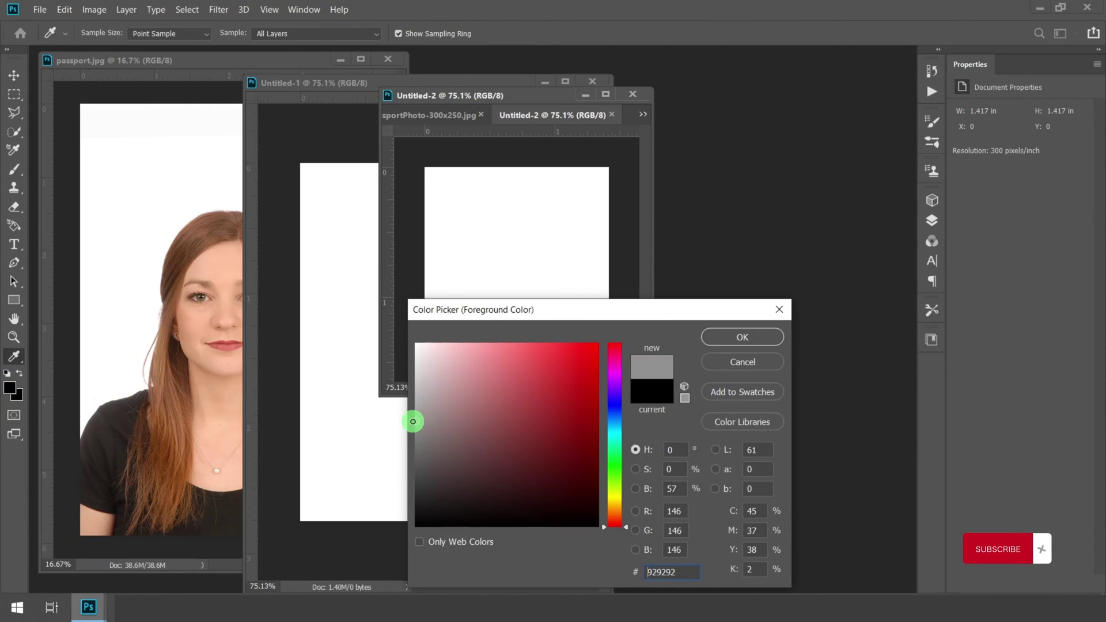
click(726, 338)
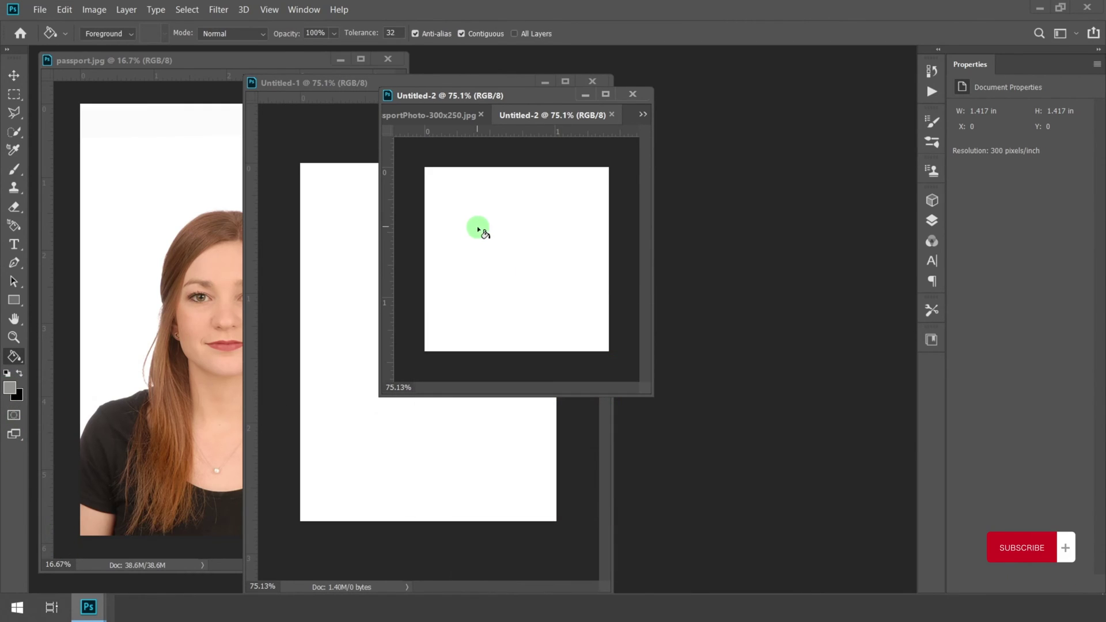
click(478, 230)
Copy the grey 36 mm square into the 50 × 70 mm document, flush with its left edge and slightly below the top
click(14, 75)
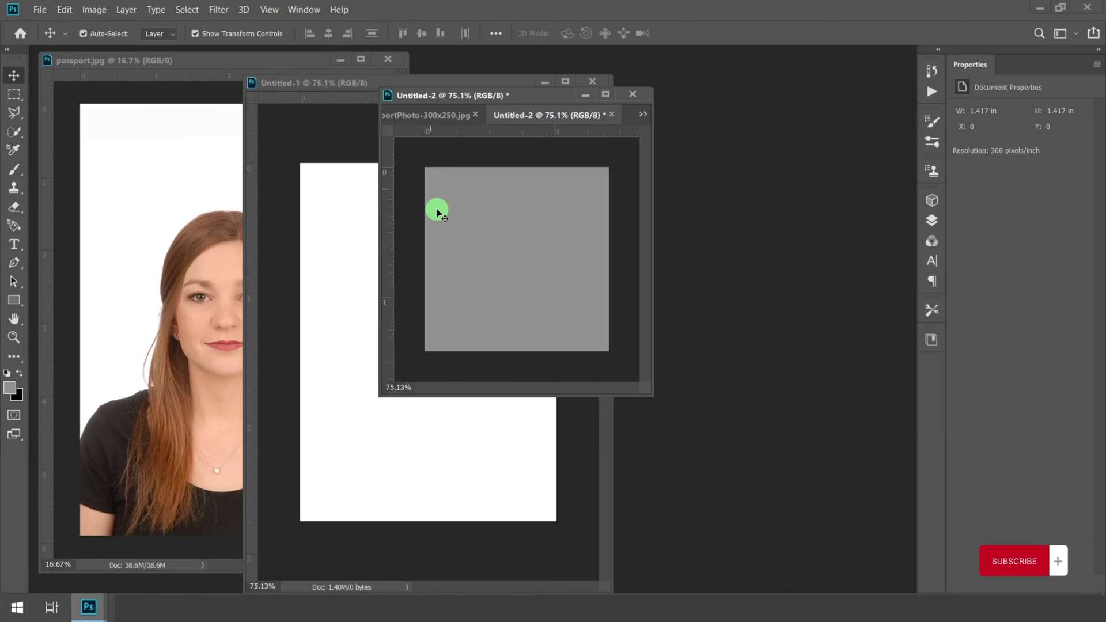
drag(436, 211, 376, 274)
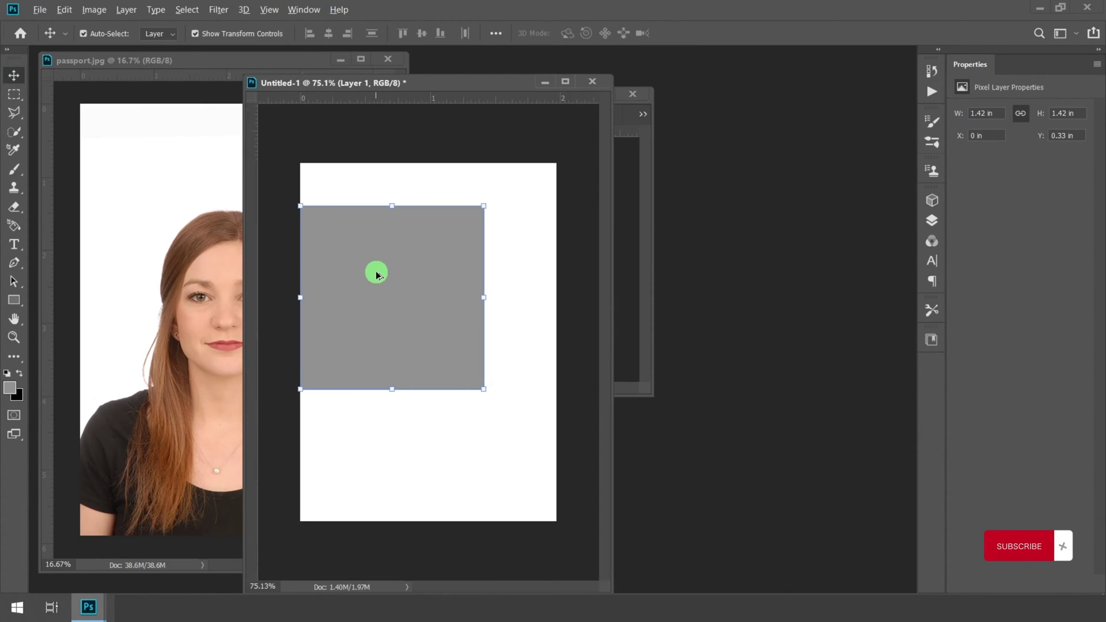
scroll(386, 254, down, 1)
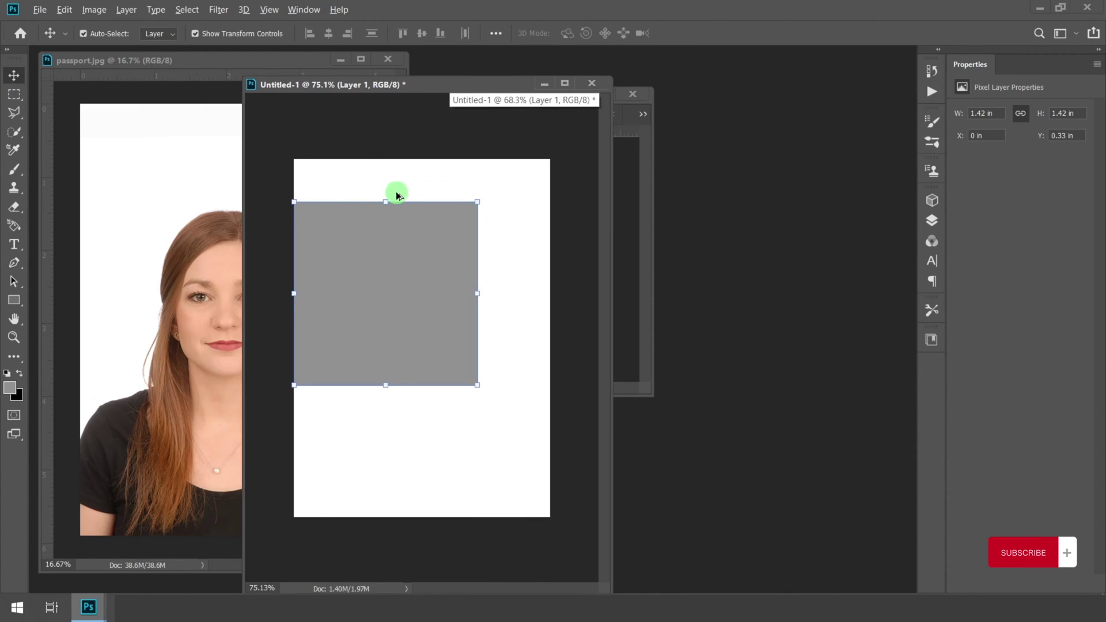
scroll(399, 184, down, 2)
Place horizontal guides along the top and bottom edges of the grey 36 mm square
key(ctrl+r)
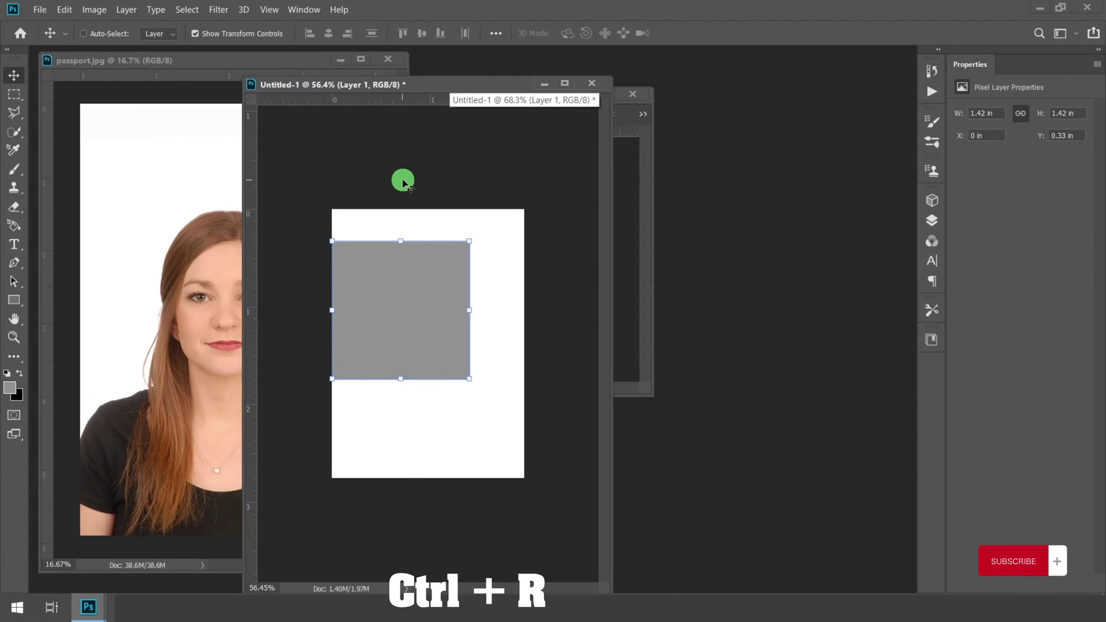
drag(405, 106, 416, 239)
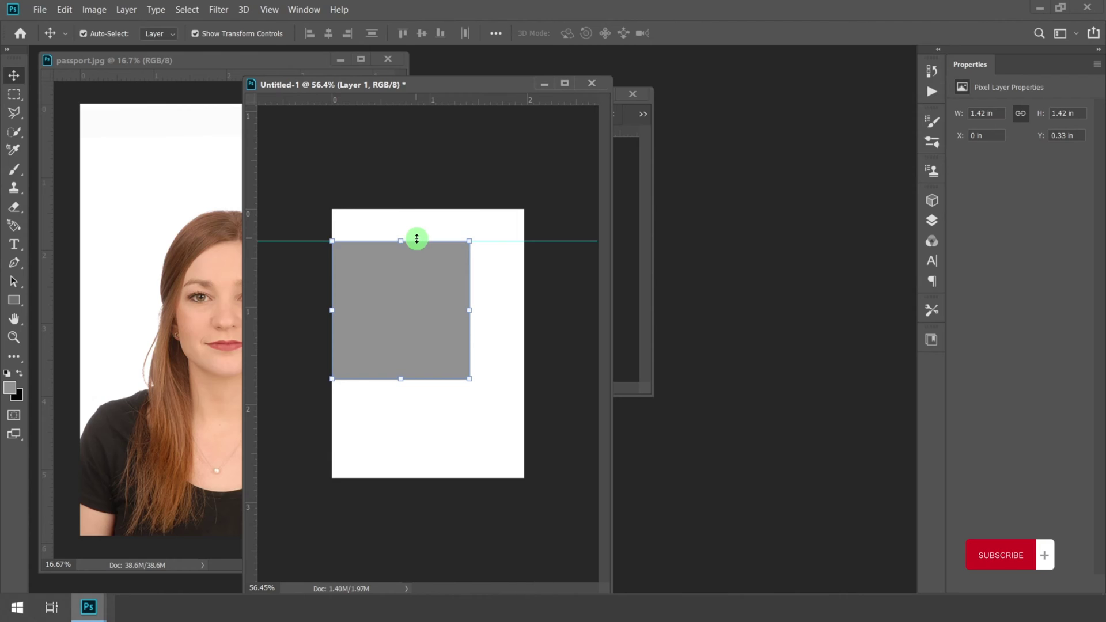
drag(422, 102, 444, 380)
Close the separate 36 mm square document without saving, and spread the portrait, photo document and template out in their own windows
drag(420, 86, 609, 76)
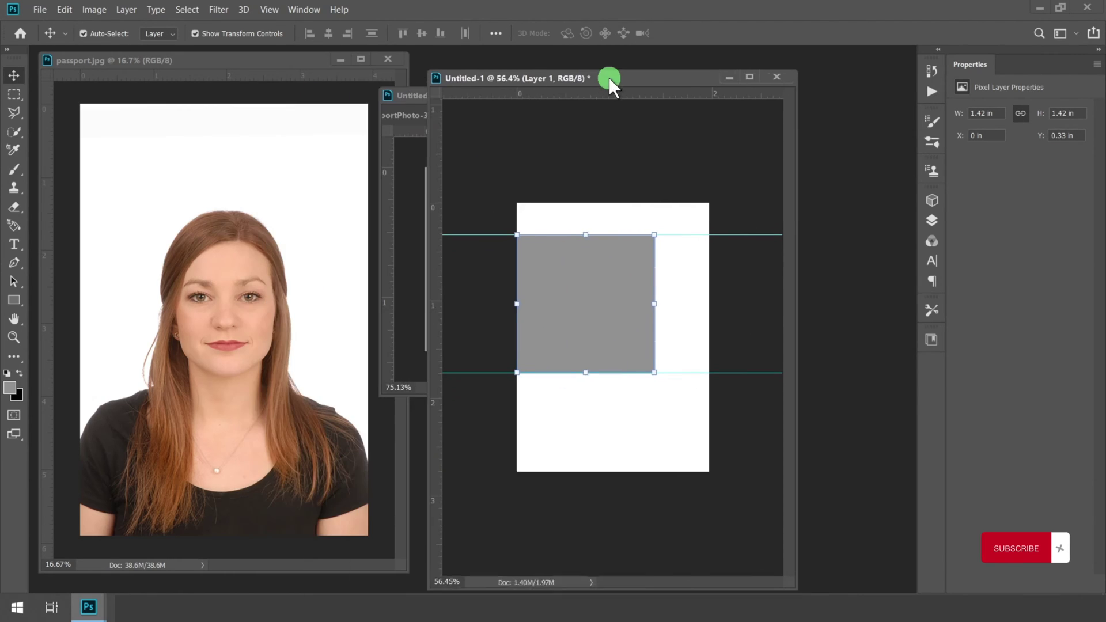
drag(388, 98, 284, 99)
drag(445, 120, 554, 241)
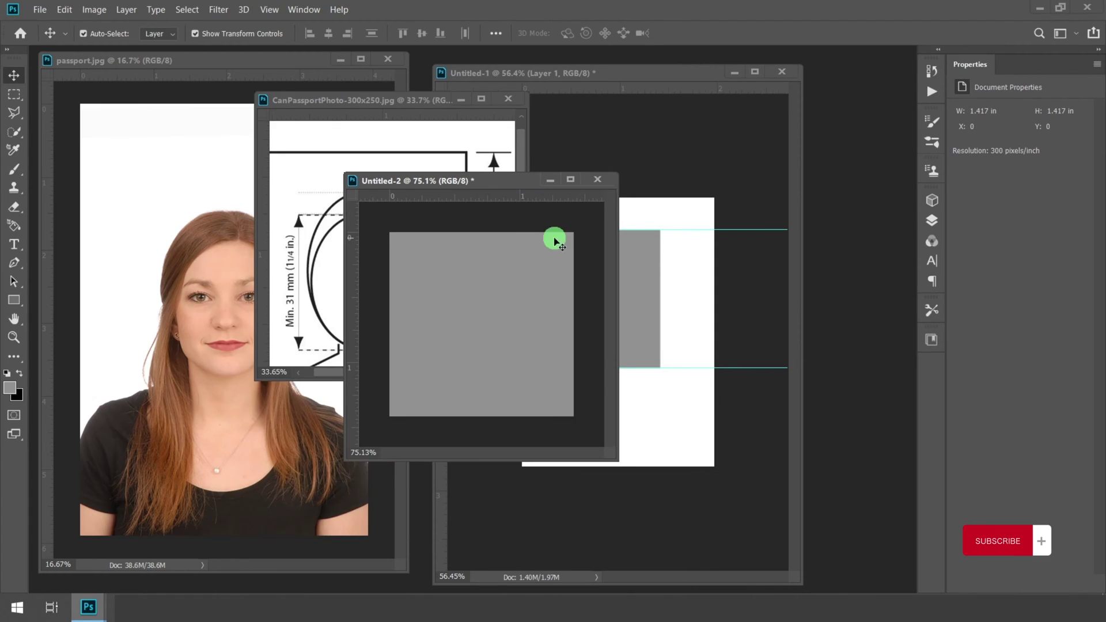
click(596, 184)
click(578, 236)
drag(636, 73, 733, 99)
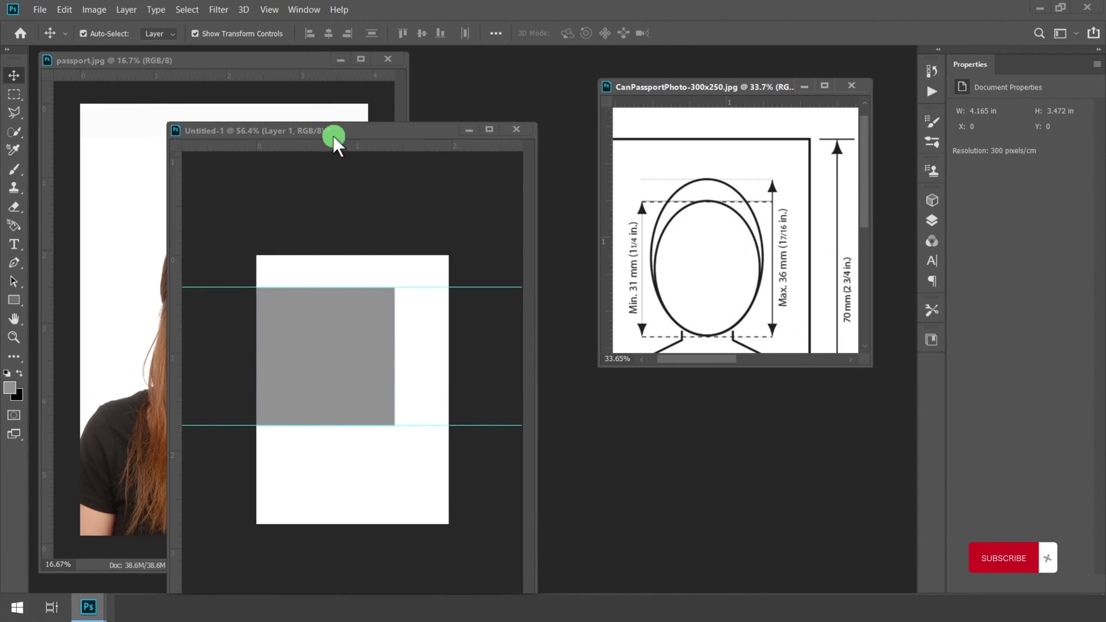
drag(336, 139, 454, 122)
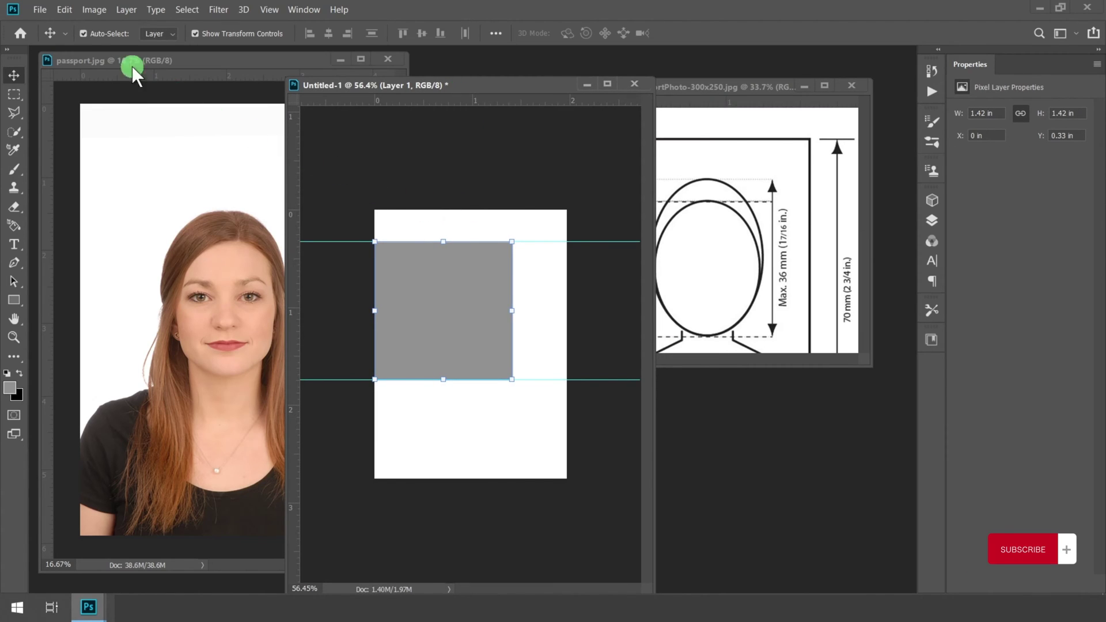
Create a 31 × 31 mm document at 300 pixels/inch for the minimum face height, and float it in its own window
click(39, 10)
click(75, 26)
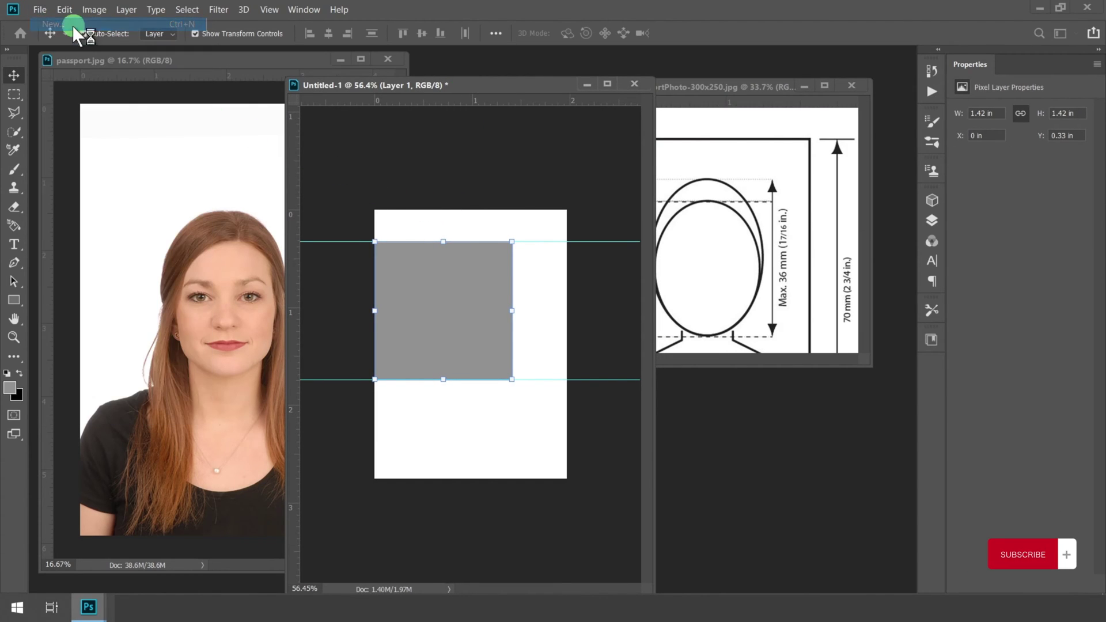
click(468, 274)
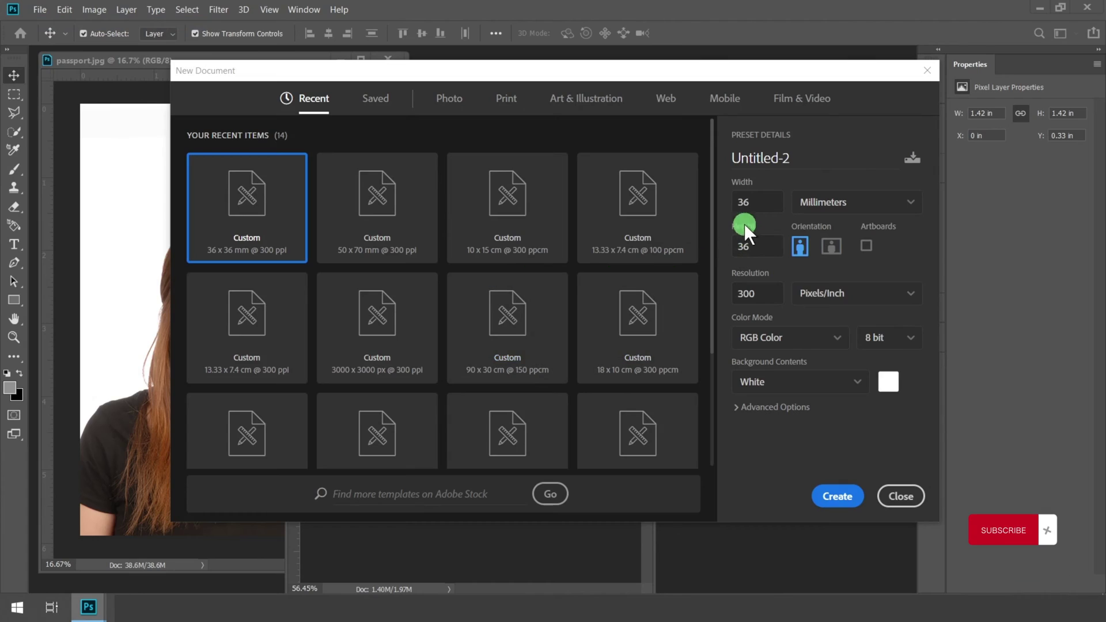
text(31)
key(Tab)
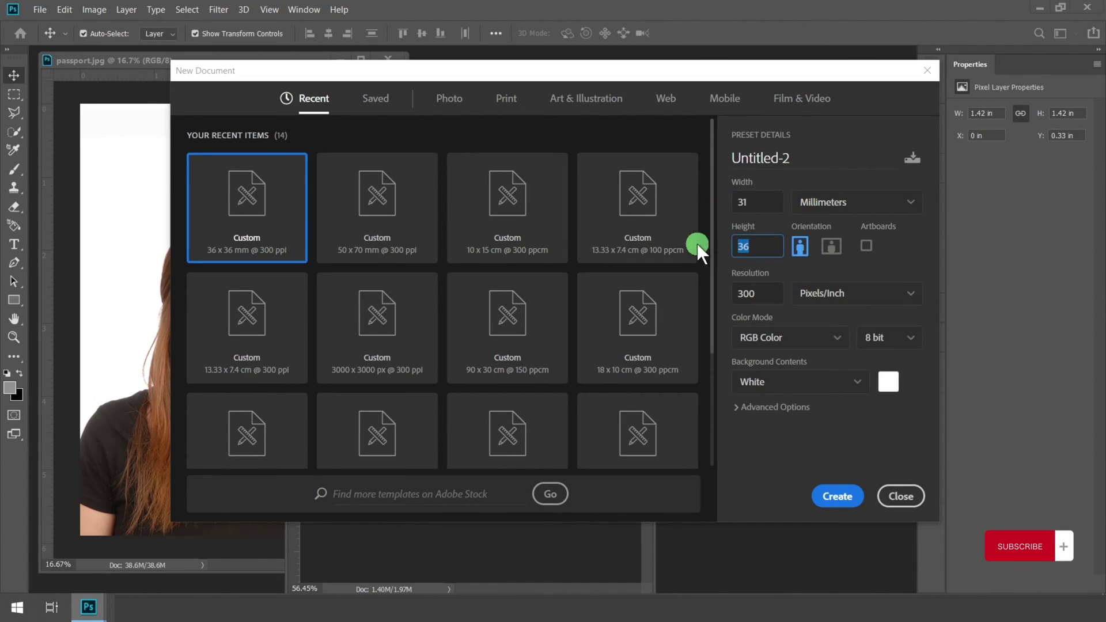
text(31)
click(829, 211)
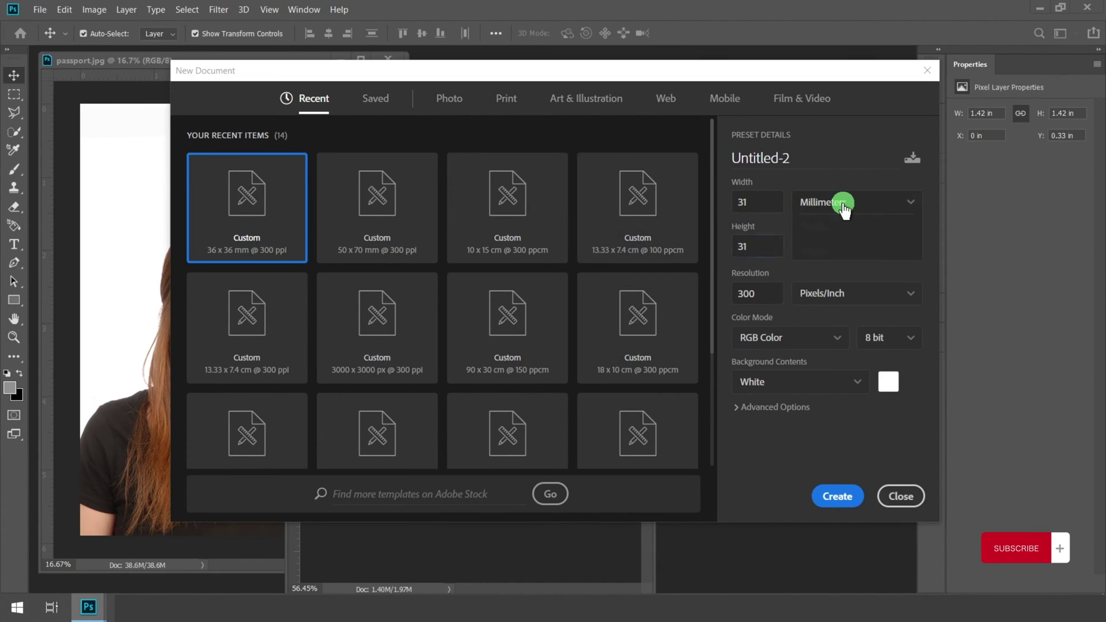
click(817, 297)
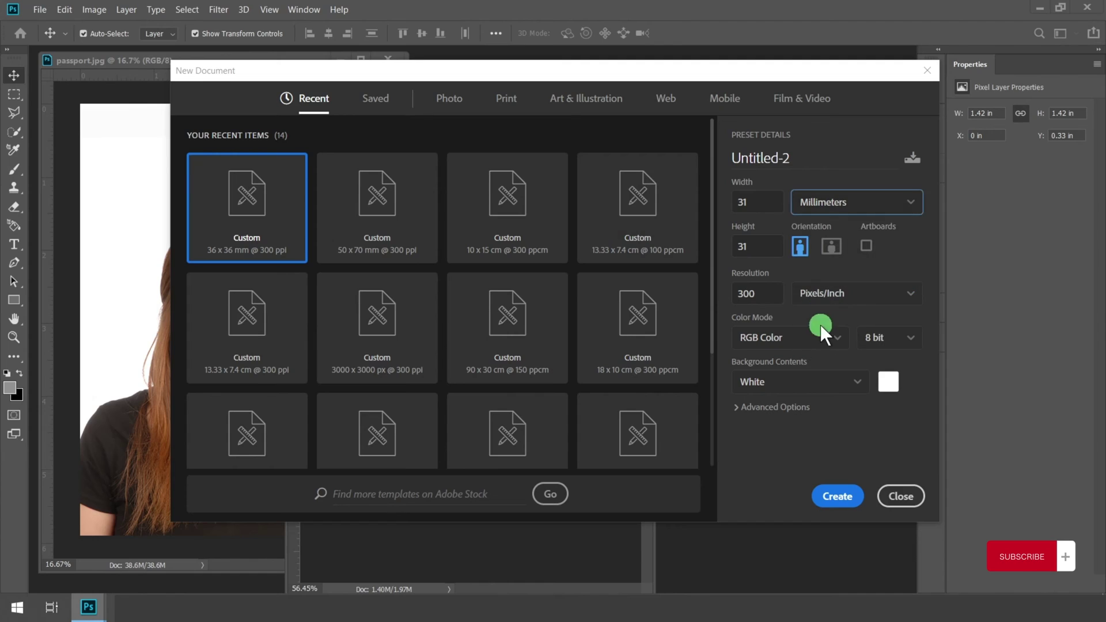
click(834, 496)
drag(423, 109, 475, 224)
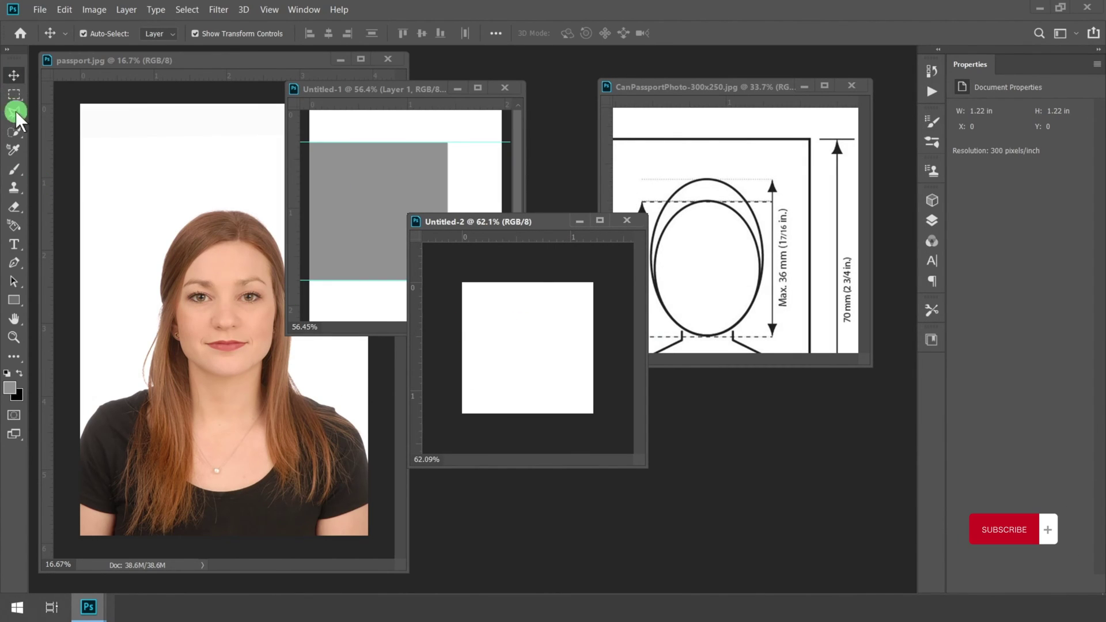
Fill the 31 × 31 mm document with a neutral grey lighter than the 36 mm square's grey
click(13, 353)
click(58, 548)
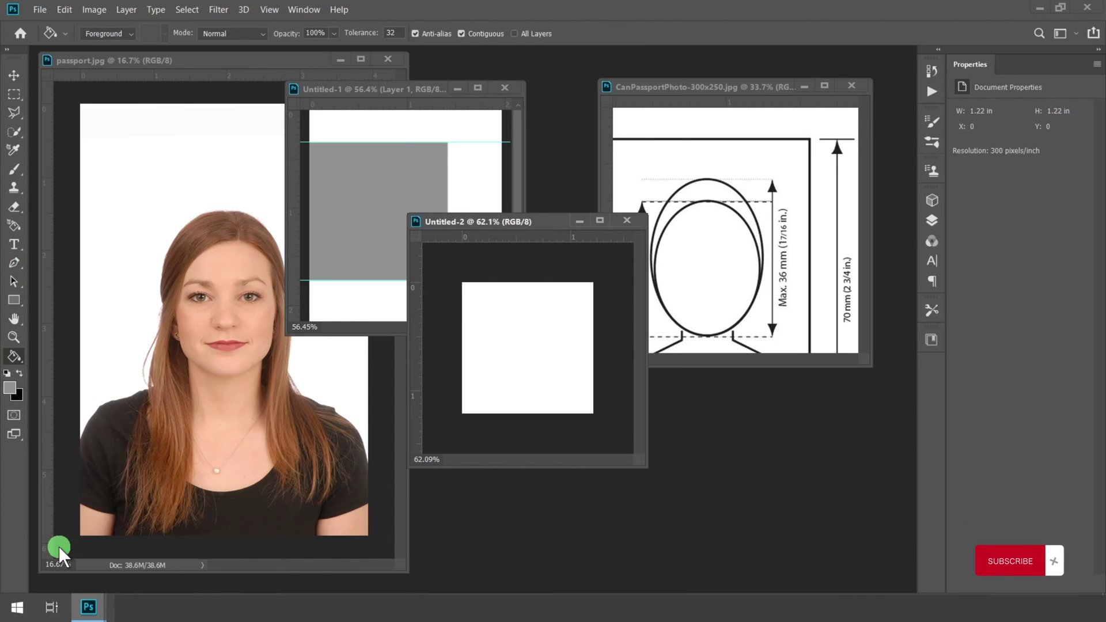
click(514, 348)
click(9, 388)
click(439, 390)
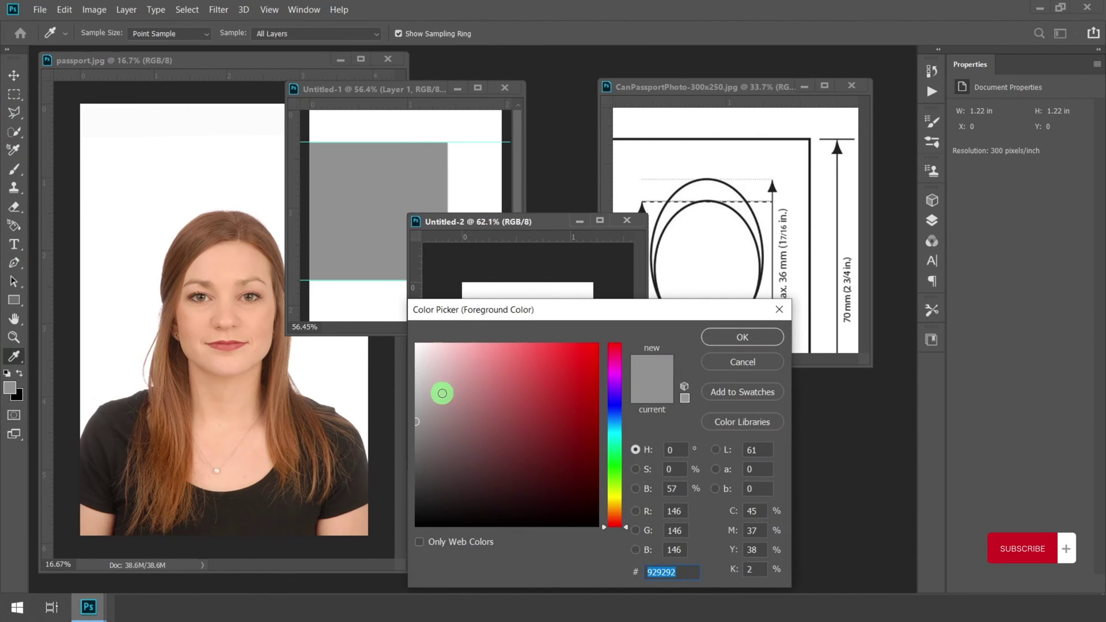
click(417, 382)
click(741, 337)
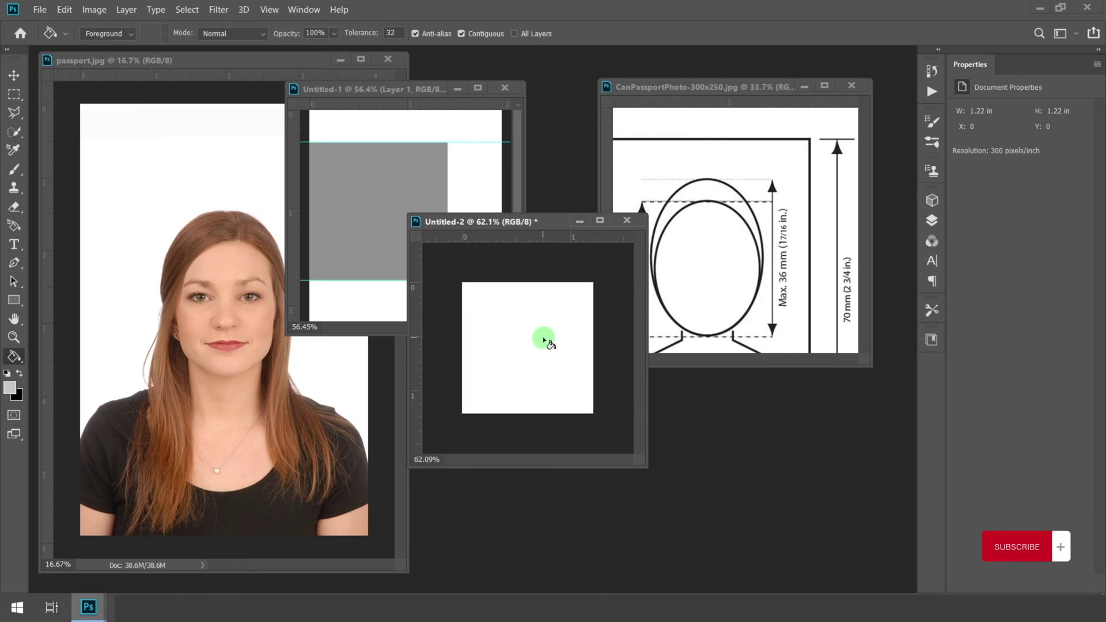
click(561, 342)
Copy the light grey square into the 50 × 70 mm document, flush with the left edge and lowest guide, and place a horizontal guide along its top edge
click(13, 75)
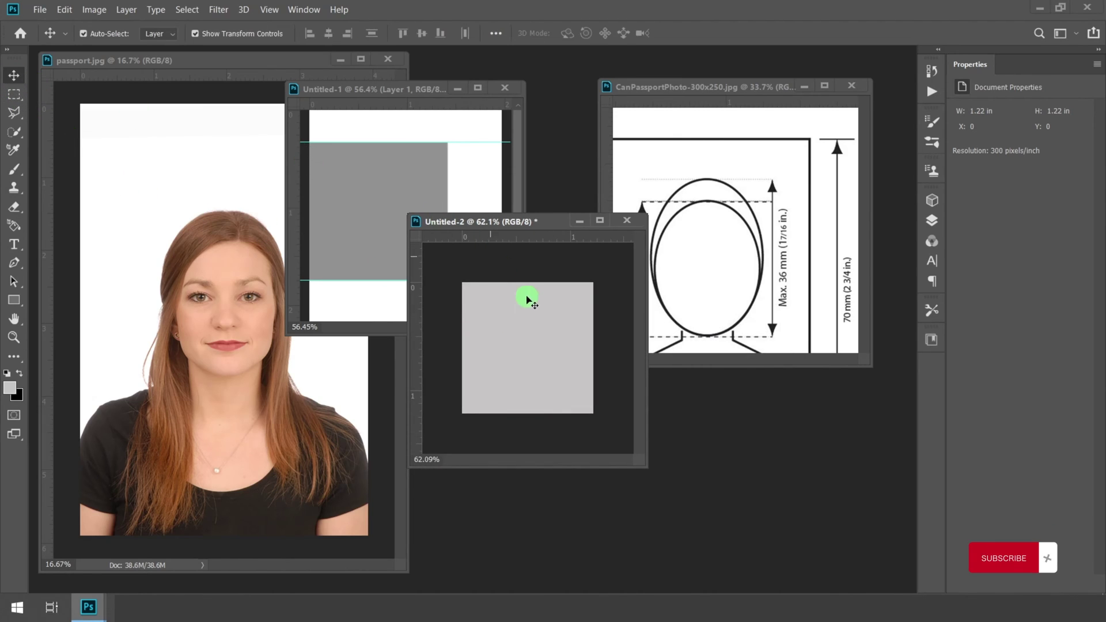
drag(527, 298, 382, 185)
scroll(382, 168, up, 2)
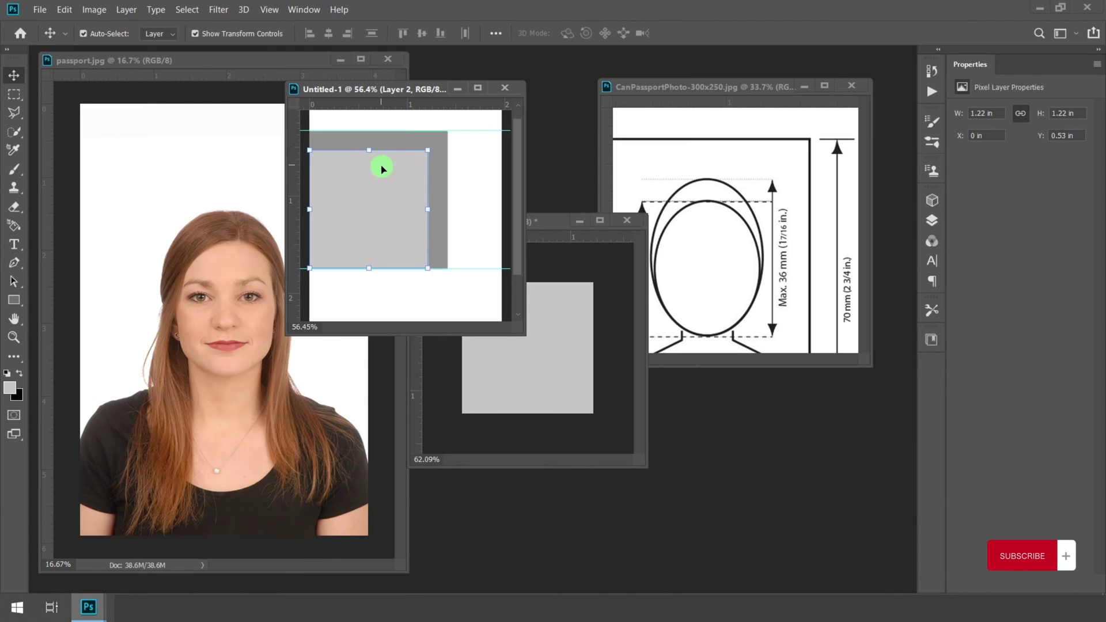
drag(395, 108, 403, 150)
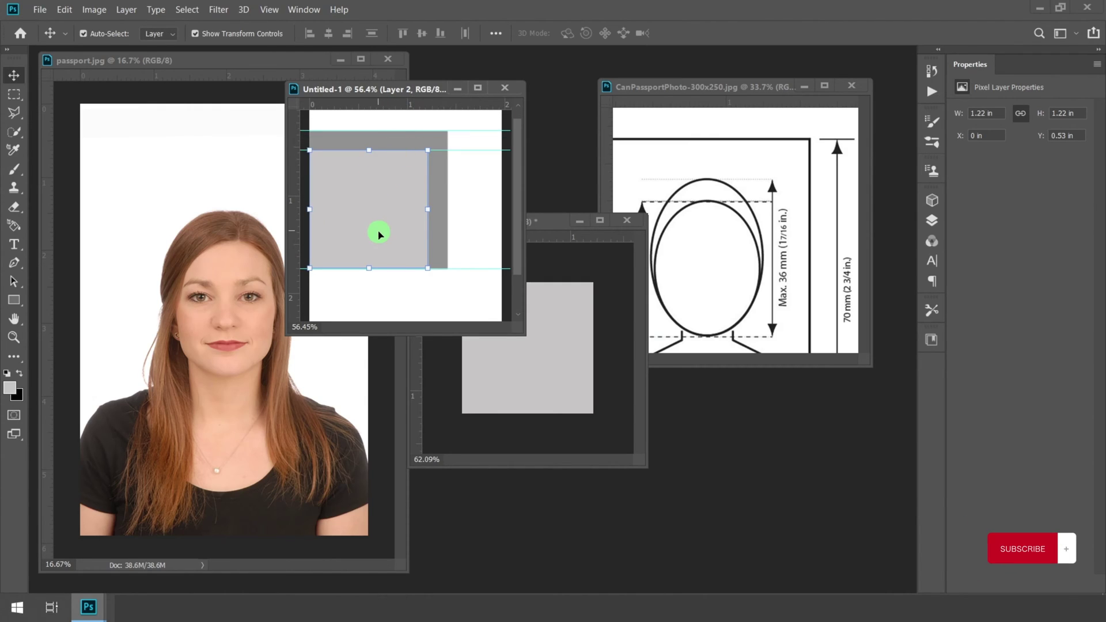
Close the separate 31 mm square document without saving, and enlarge the 50 × 70 mm document's window to show the whole page
click(546, 241)
click(626, 221)
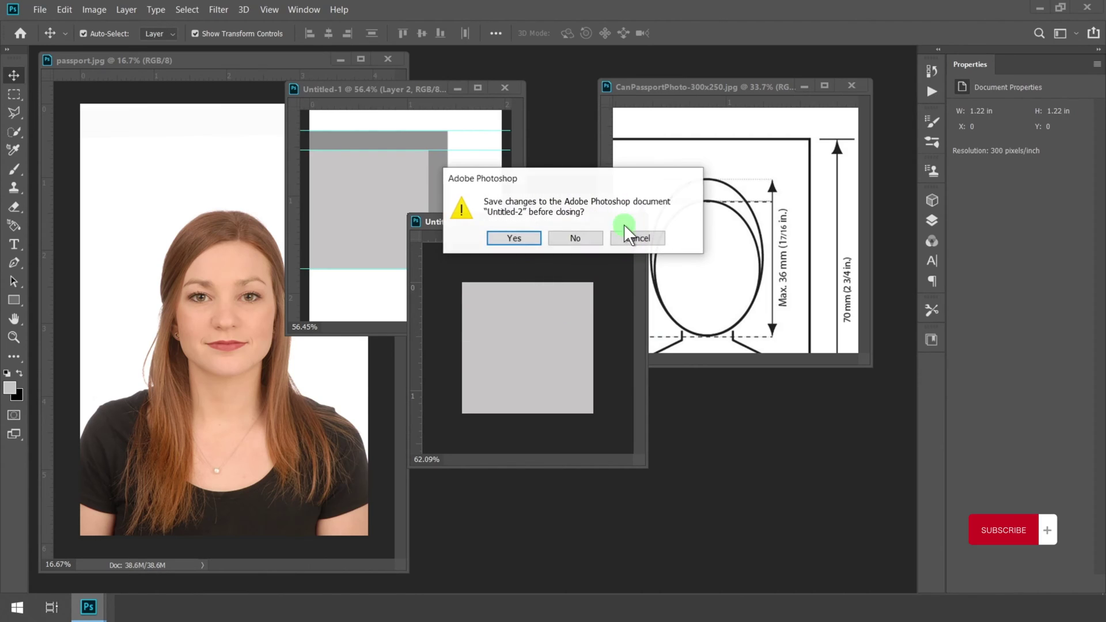
click(578, 237)
scroll(390, 201, down, 3)
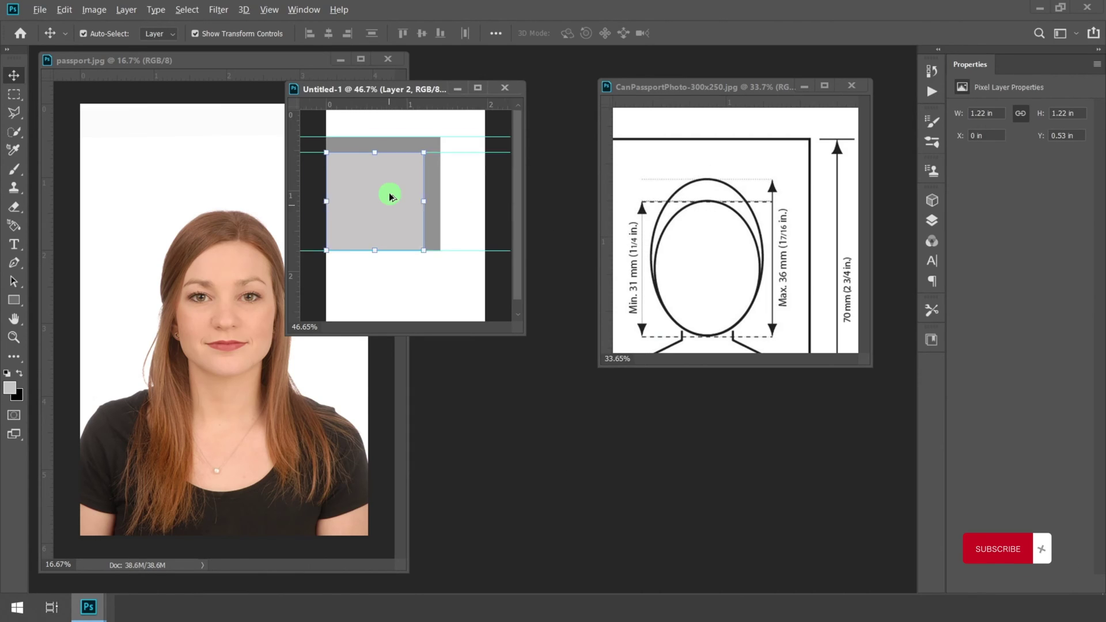
drag(521, 334, 686, 525)
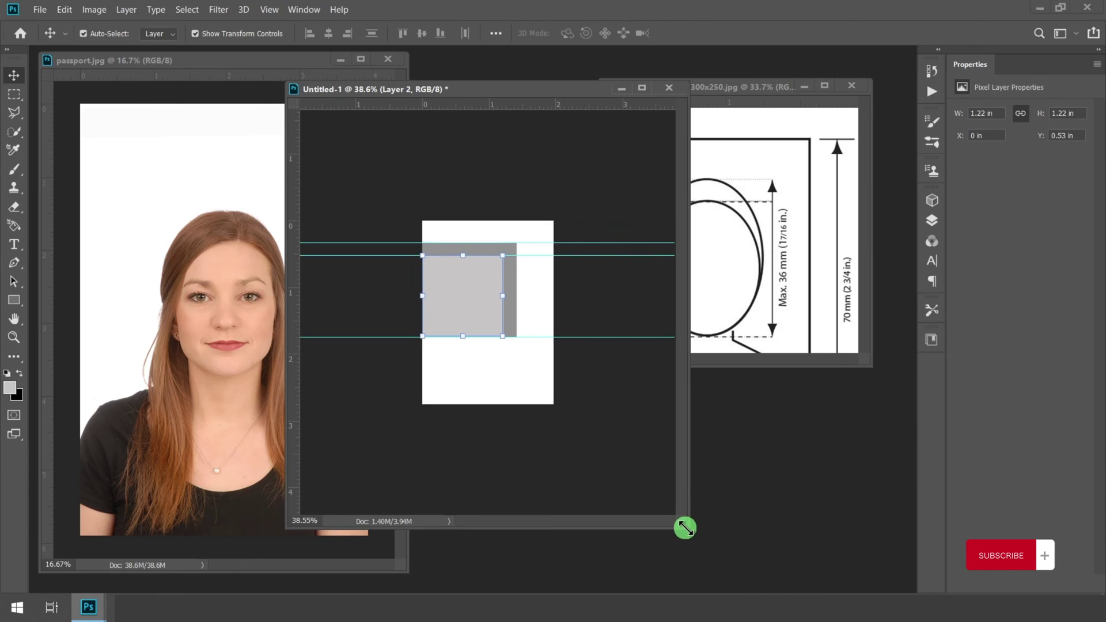
scroll(527, 281, up, 3)
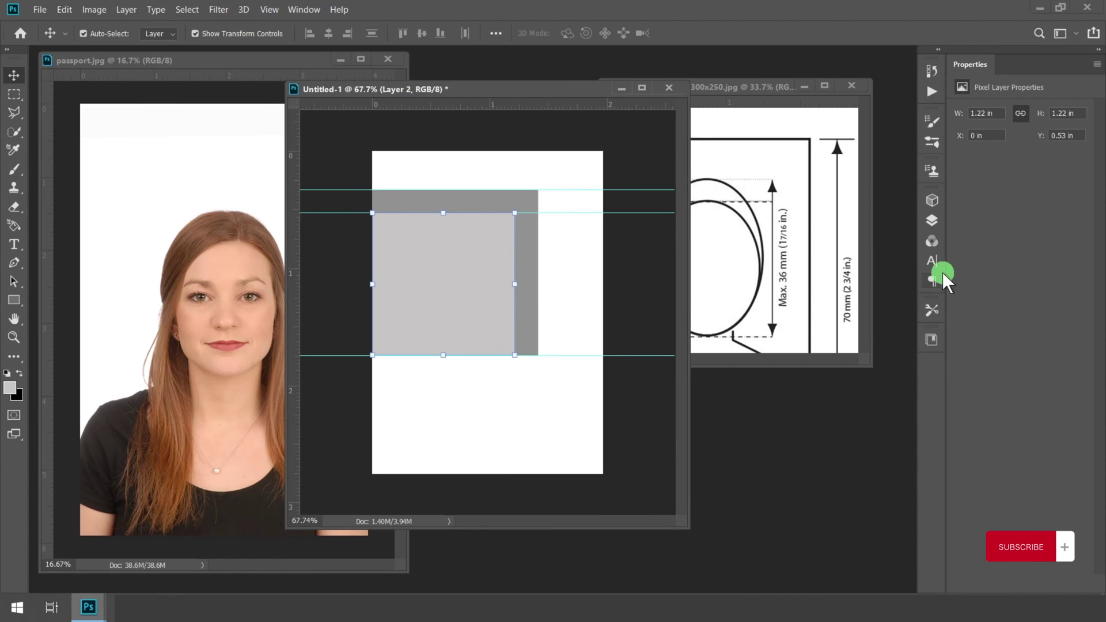
Delete both grey square layers from the 50 × 70 mm document, keeping the three guides and the white background
click(932, 220)
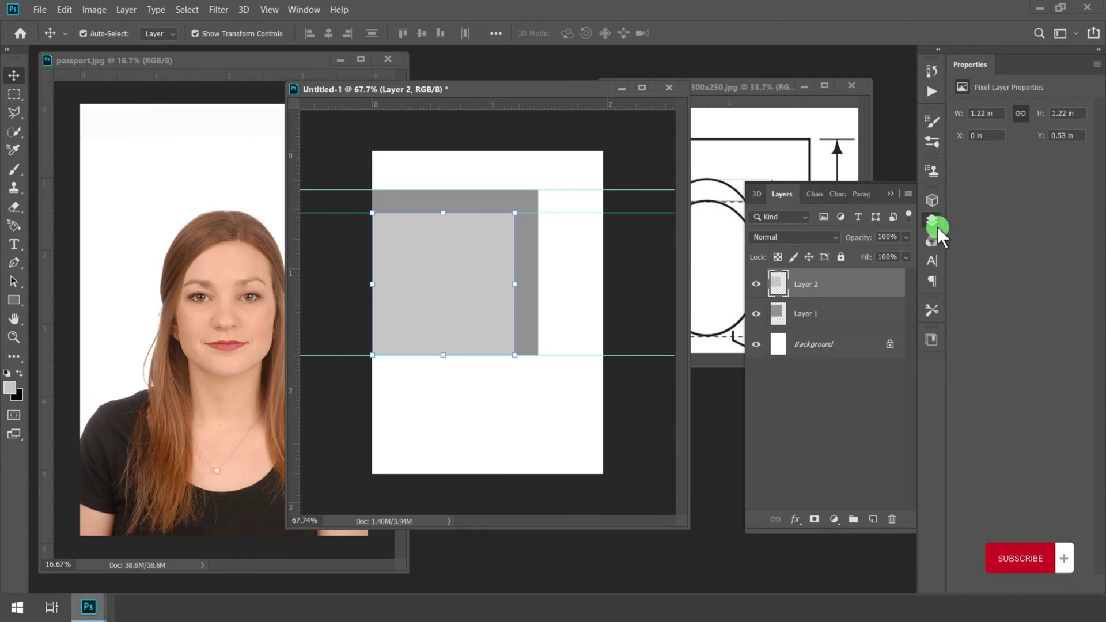
shift+click(835, 317)
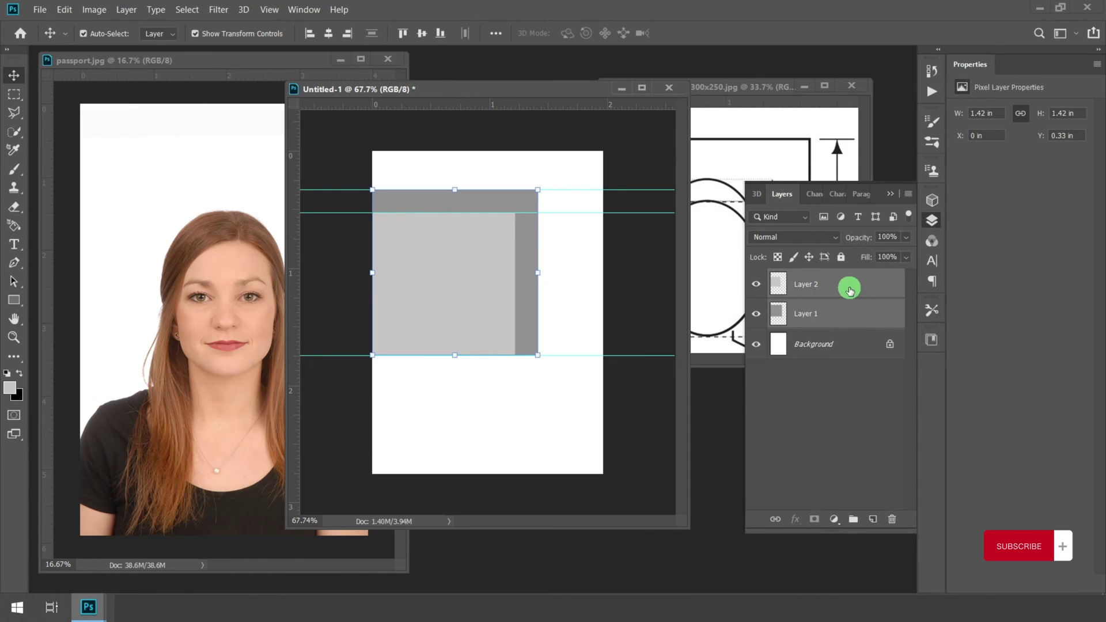
drag(849, 290, 891, 516)
scroll(363, 208, up, 1)
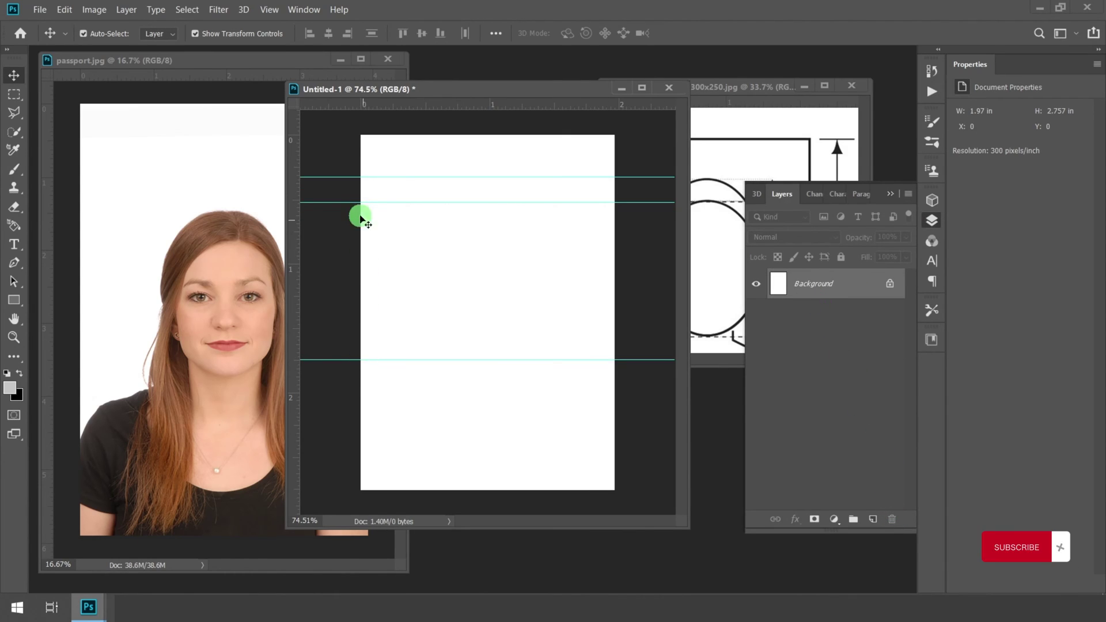
Copy the portrait into the 50 × 70 mm document and scale it proportionally down to about 26% over the page
scroll(365, 369, down, 1)
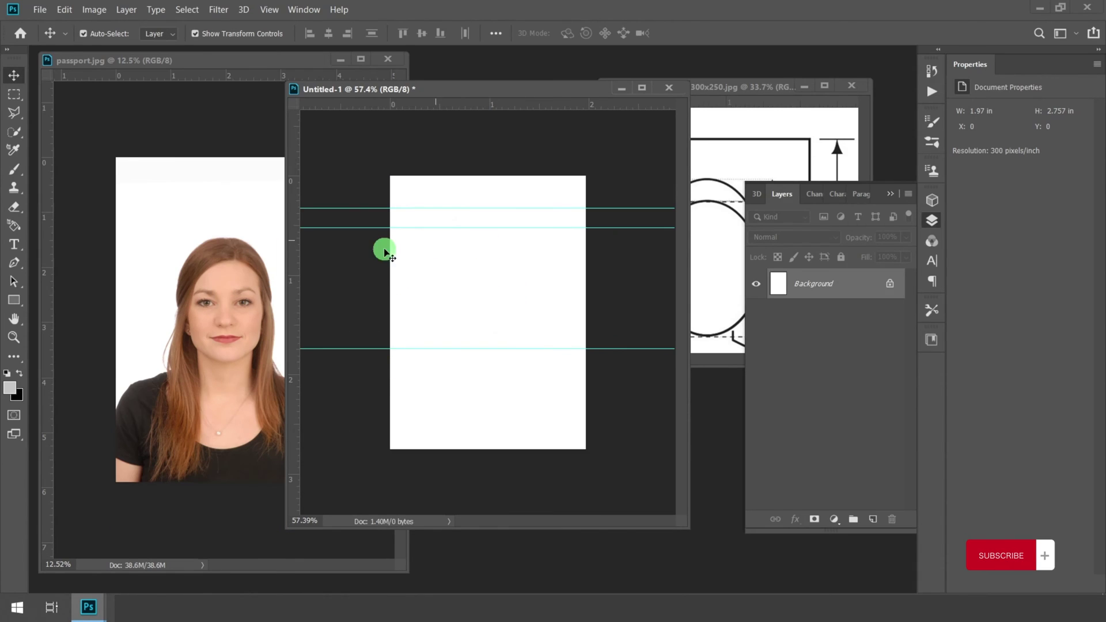
click(189, 283)
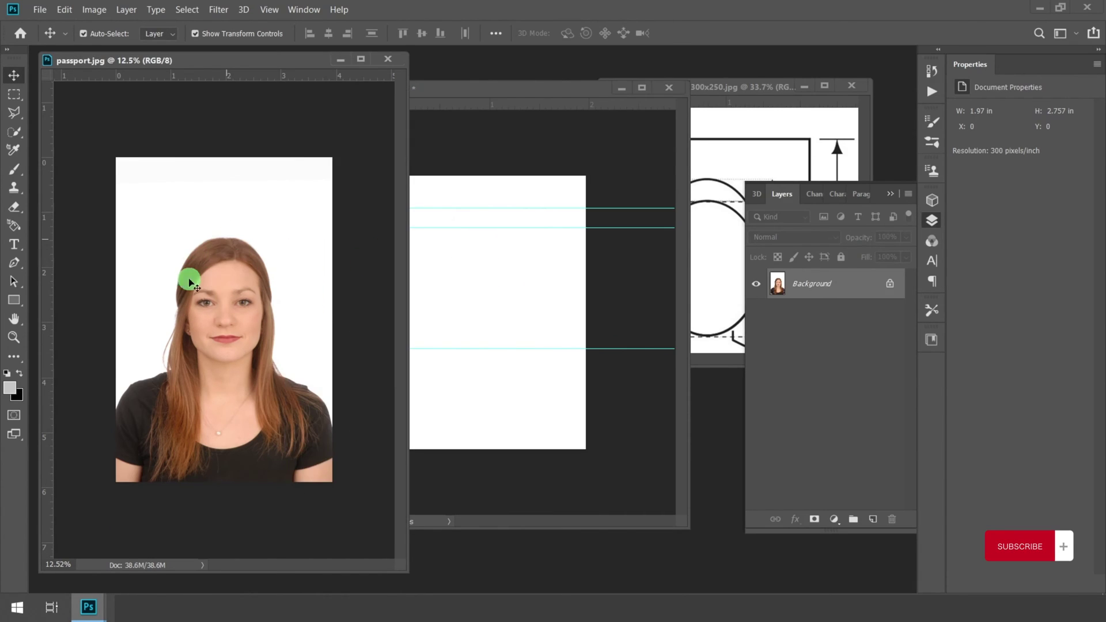
drag(202, 285, 411, 323)
scroll(411, 323, down, 3)
drag(558, 220, 458, 338)
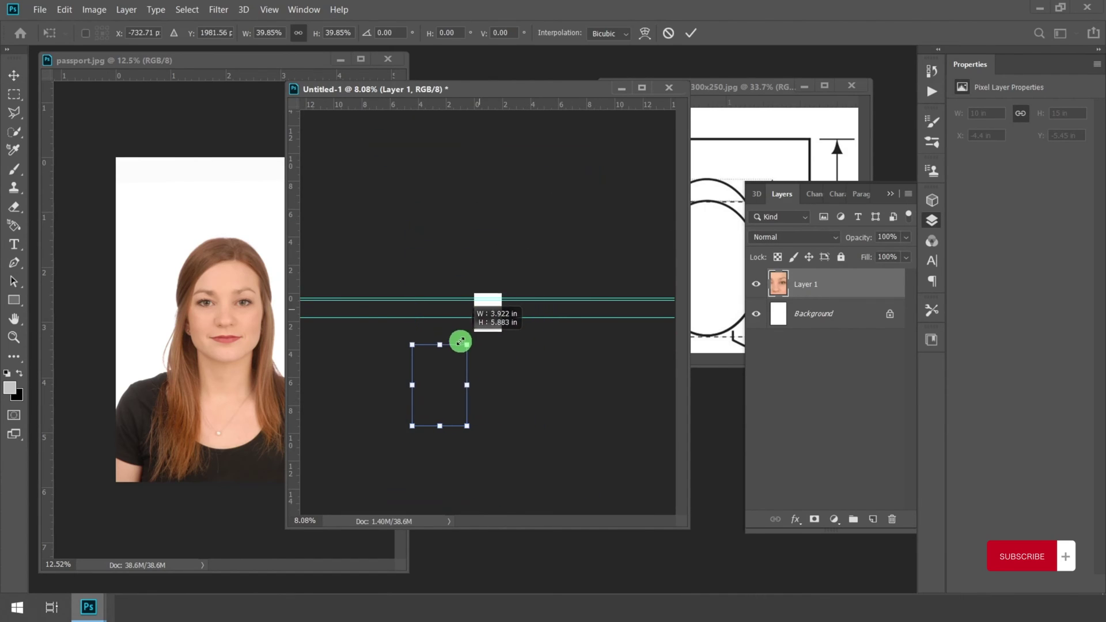
drag(450, 401, 503, 325)
scroll(503, 325, up, 3)
drag(427, 220, 452, 259)
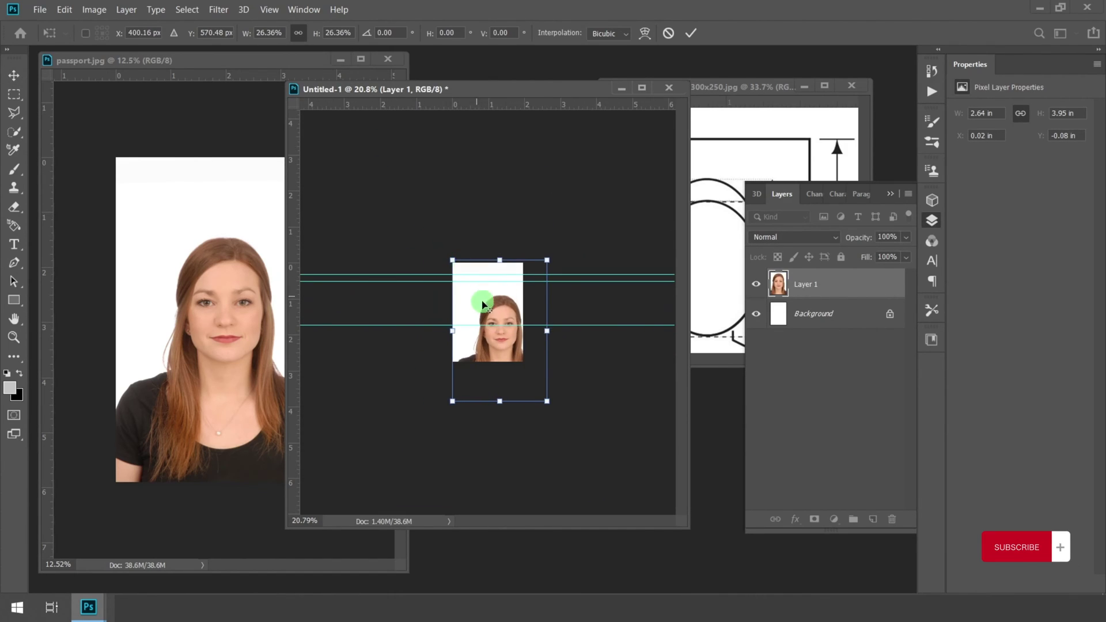
Refine the portrait's scale to 24.45% and position it with the crown at the top guide and the chin at the bottom guide
scroll(484, 301, up, 3)
drag(511, 303, 501, 289)
drag(395, 450, 402, 442)
drag(580, 173, 570, 173)
scroll(488, 301, up, 2)
mouse_move(489, 301)
mouse_down()
mouse_move(501, 274)
mouse_move(493, 307)
mouse_up()
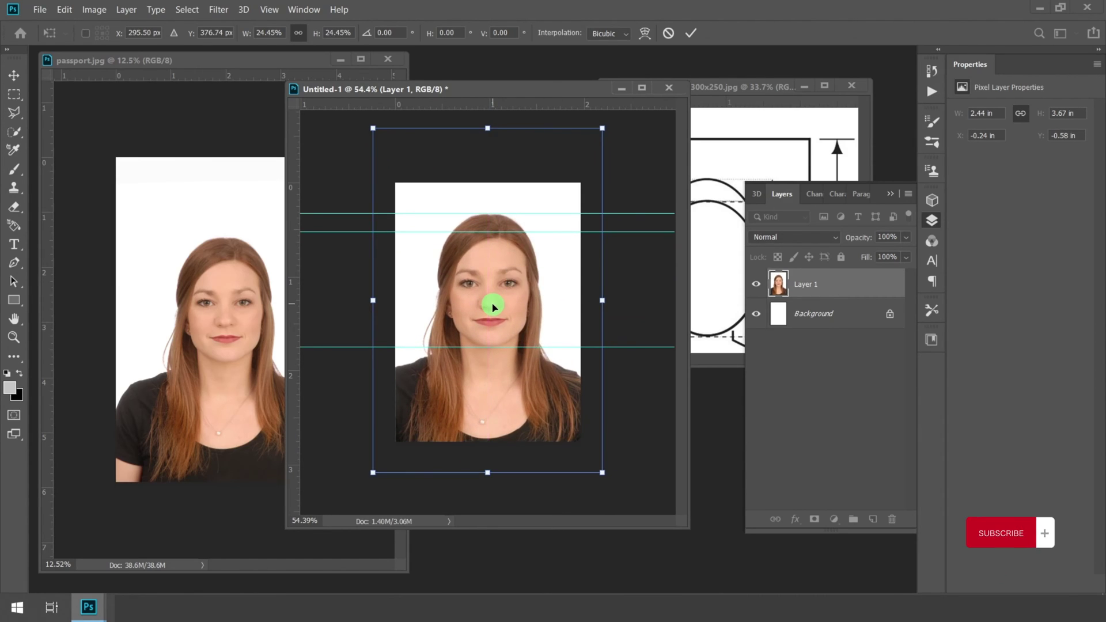
click(690, 33)
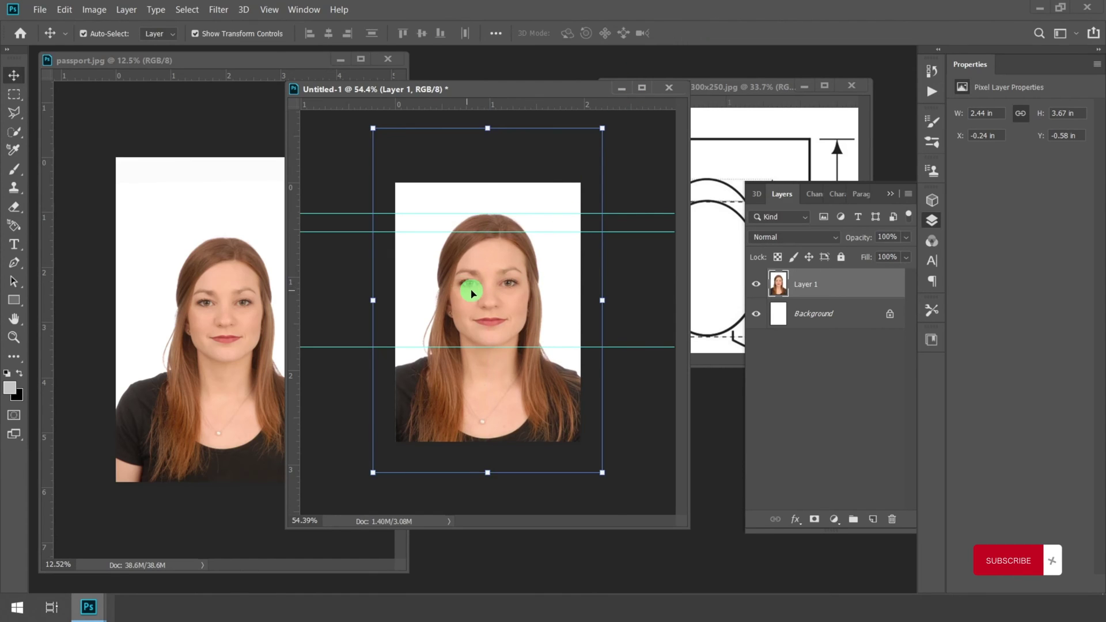
Check the chin and crown against the guides up close, and flatten the portrait and white background into one layer
click(8, 94)
scroll(499, 313, up, 4)
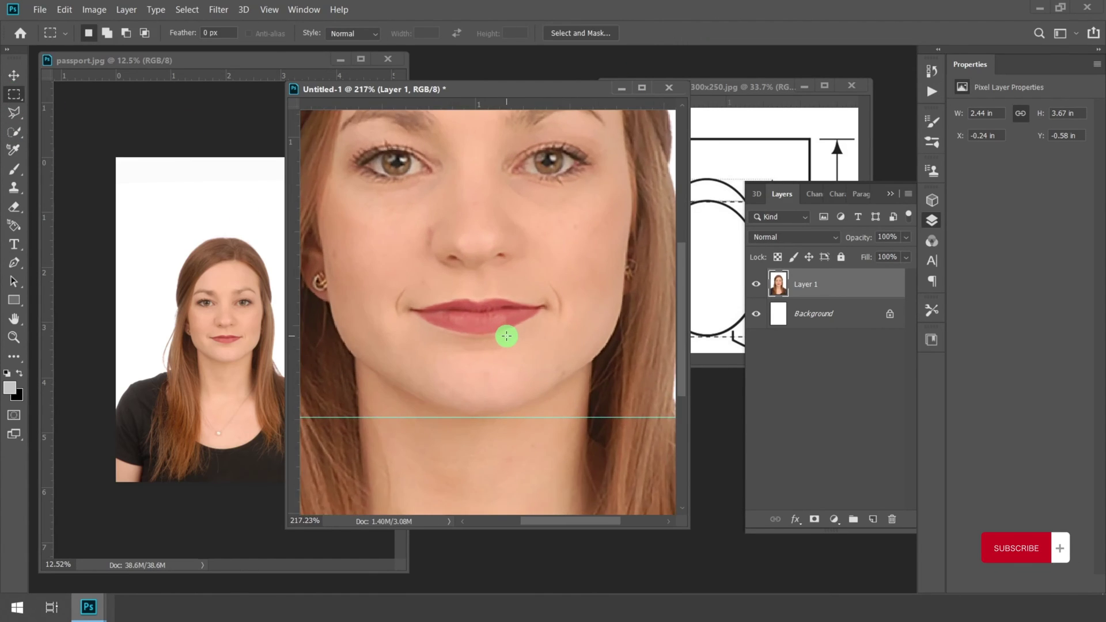
scroll(506, 336, down, 2)
scroll(476, 128, down, 2)
scroll(488, 138, up, 5)
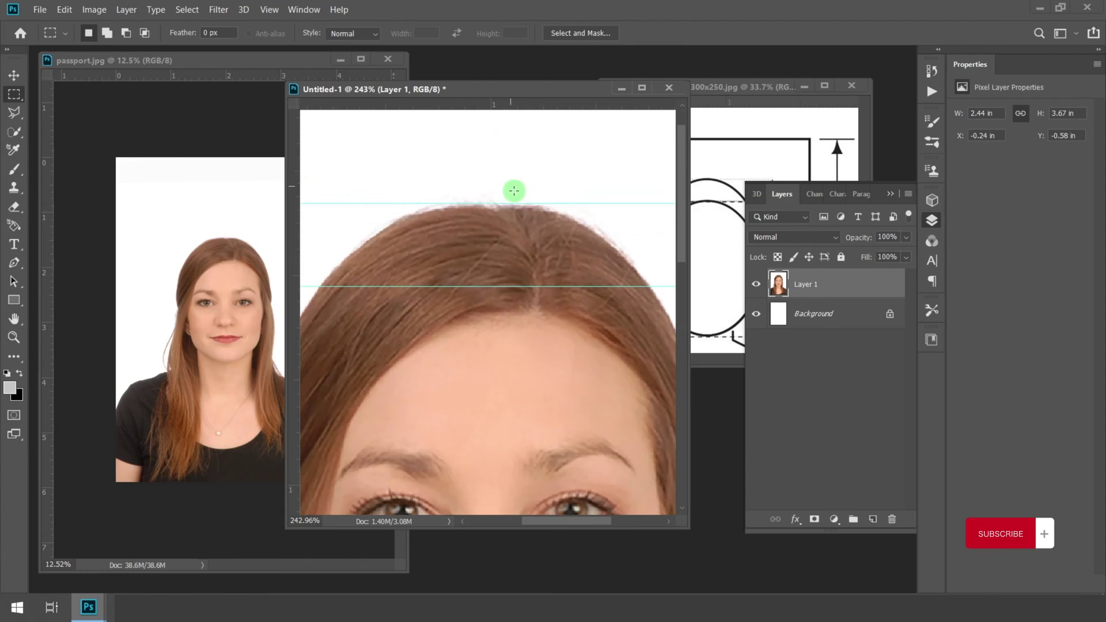
scroll(489, 235, down, 5)
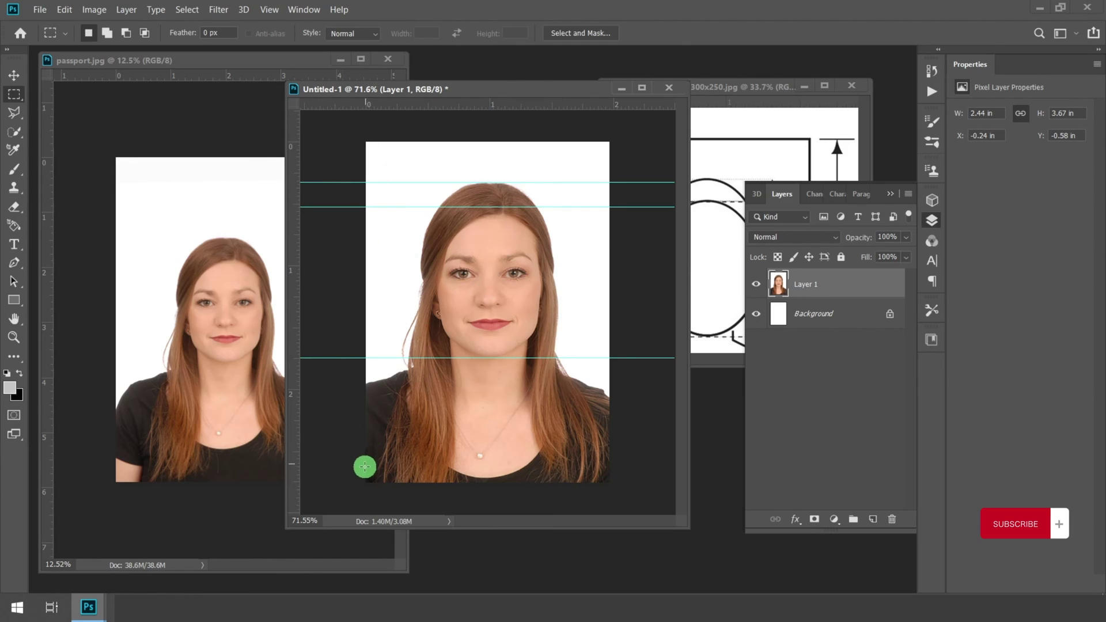
right_click(842, 288)
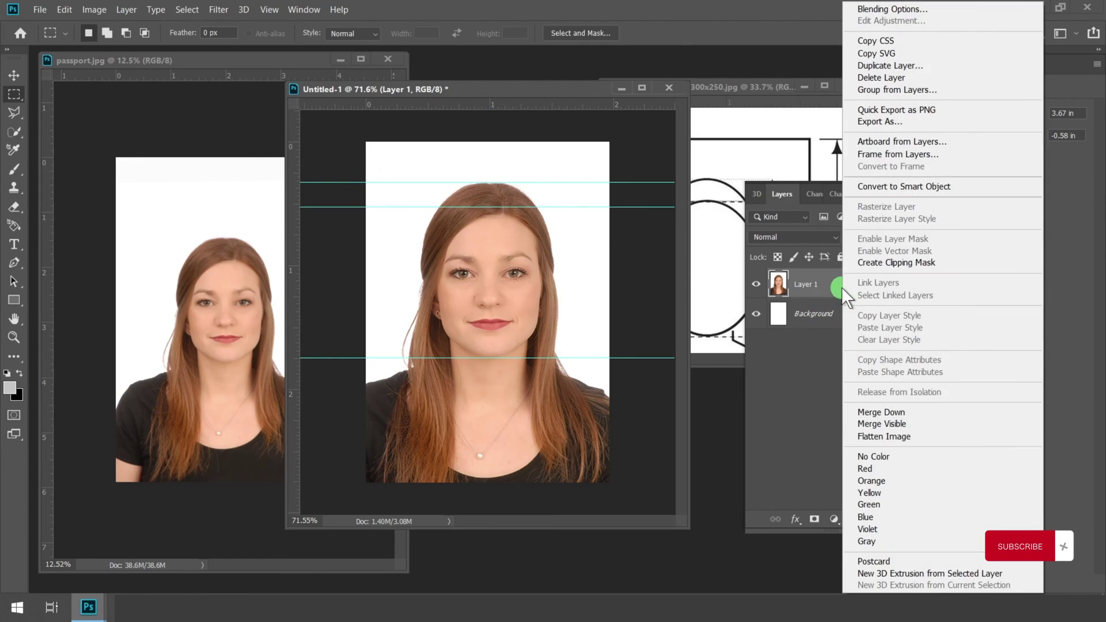
click(886, 435)
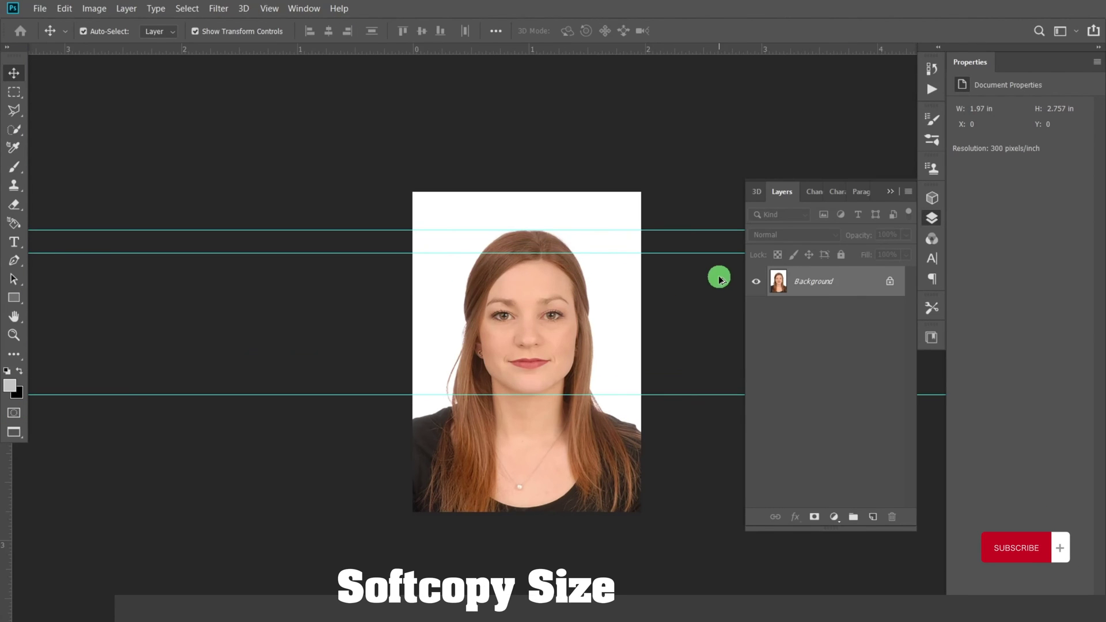
Create a 10 × 15 cm RGB document at 300 pixels/inch with a white background
scroll(698, 303, up, 1)
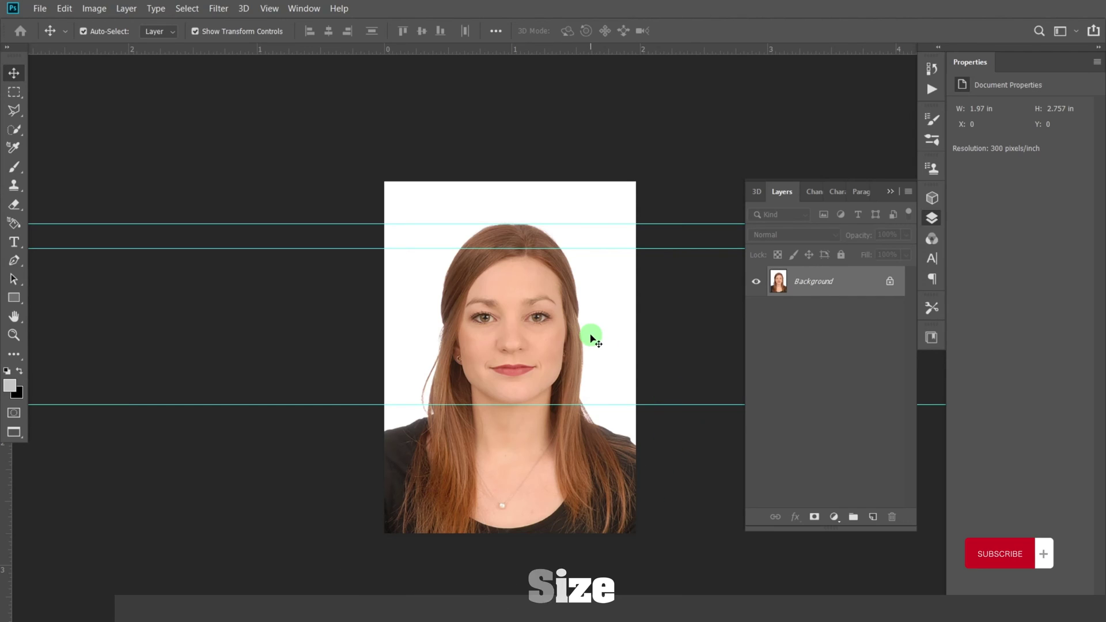
click(40, 9)
click(44, 24)
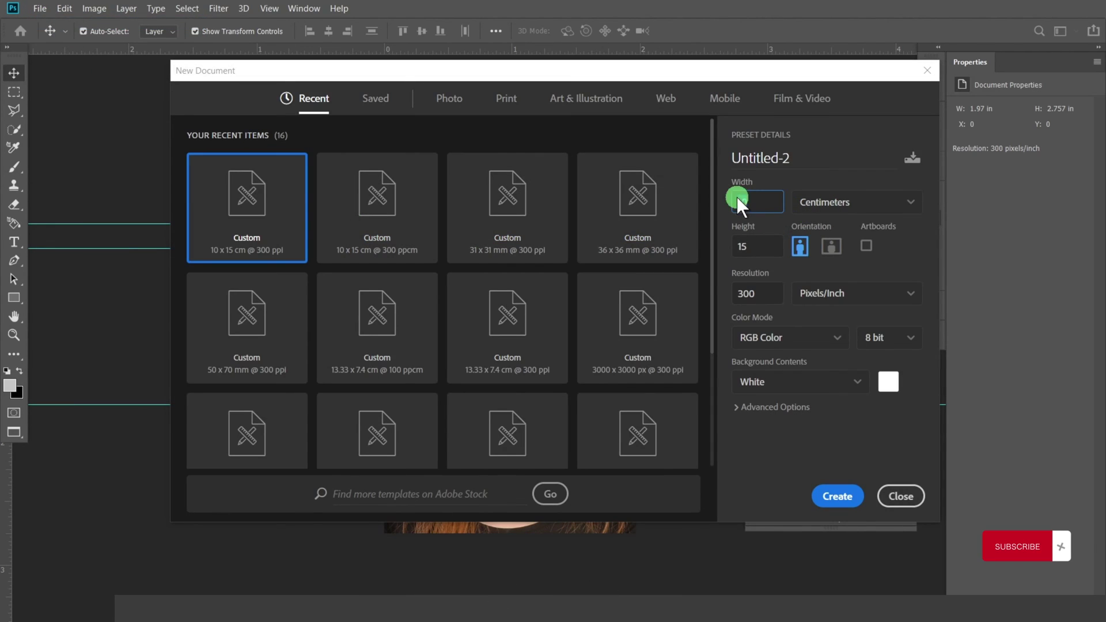
click(754, 246)
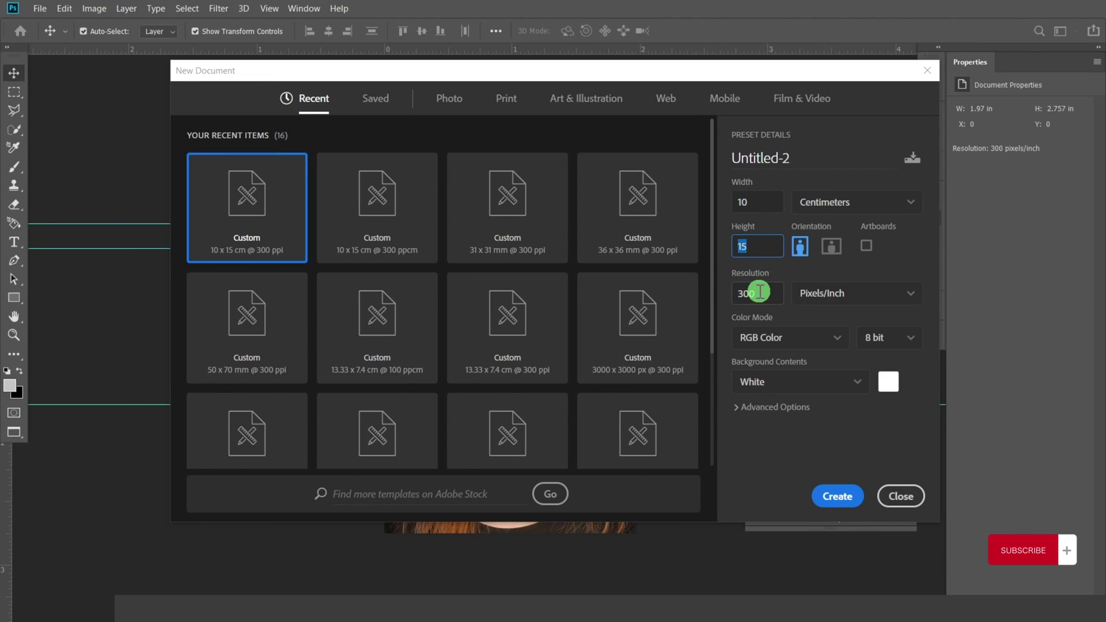
click(837, 496)
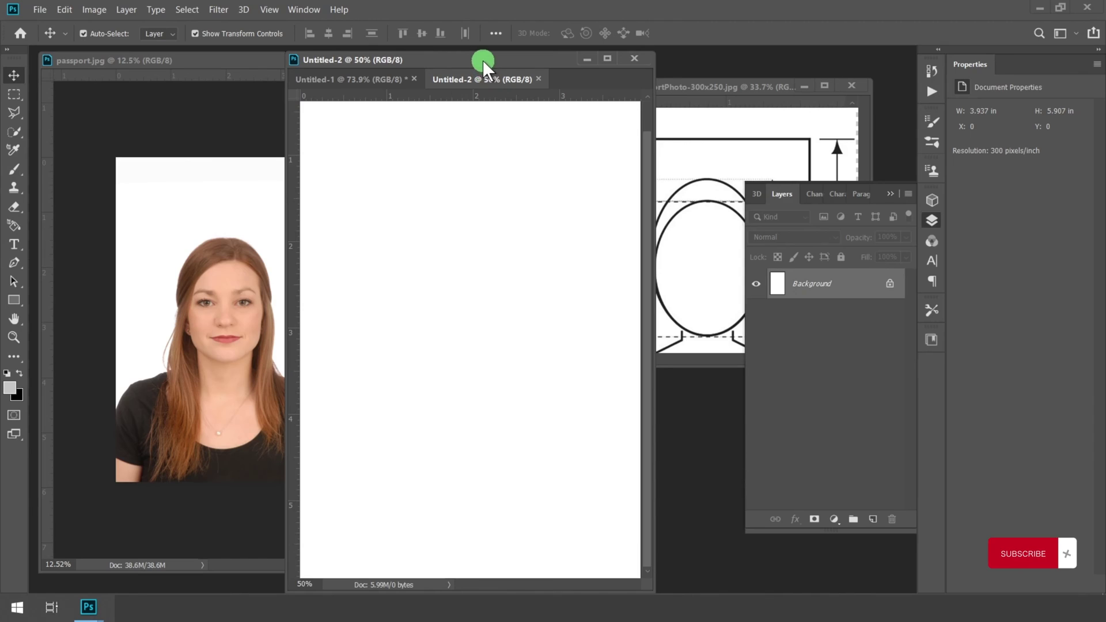
Rotate the 10 × 15 cm document's canvas by 90° into landscape orientation
drag(482, 60, 480, 87)
scroll(466, 307, down, 2)
click(98, 8)
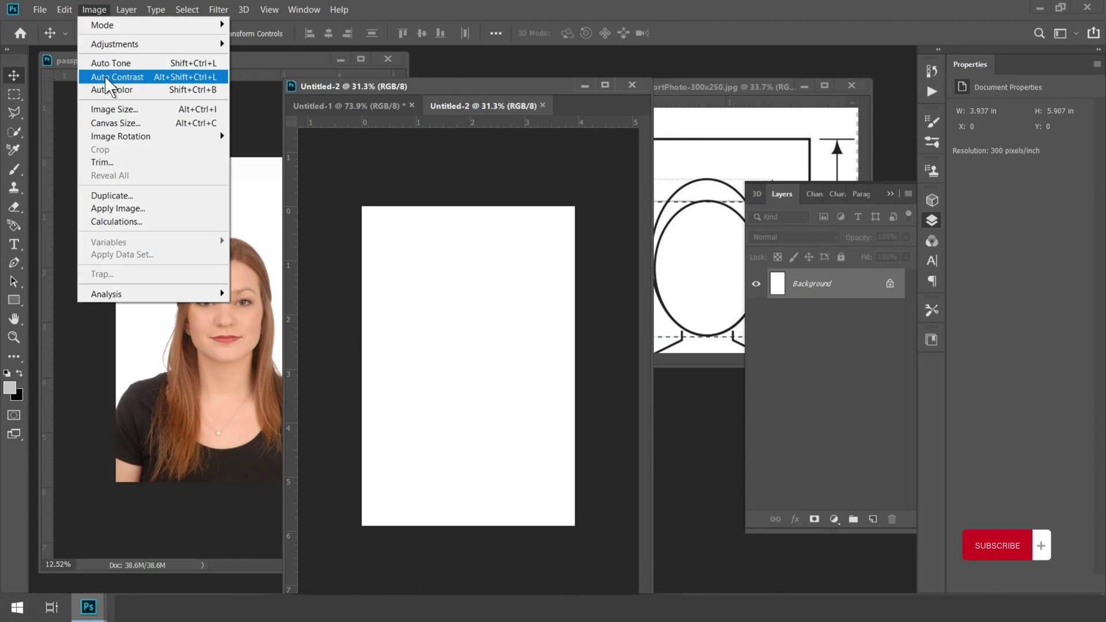
mouse_move(119, 136)
click(283, 147)
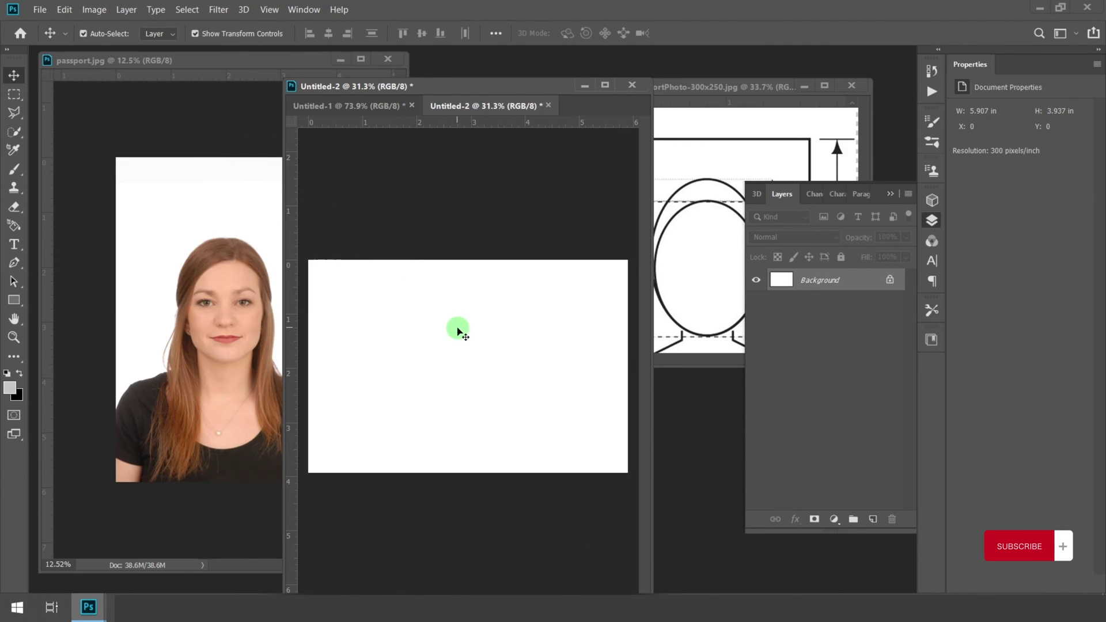
Close the original portrait file passport.jpg
scroll(492, 344, down, 2)
click(241, 306)
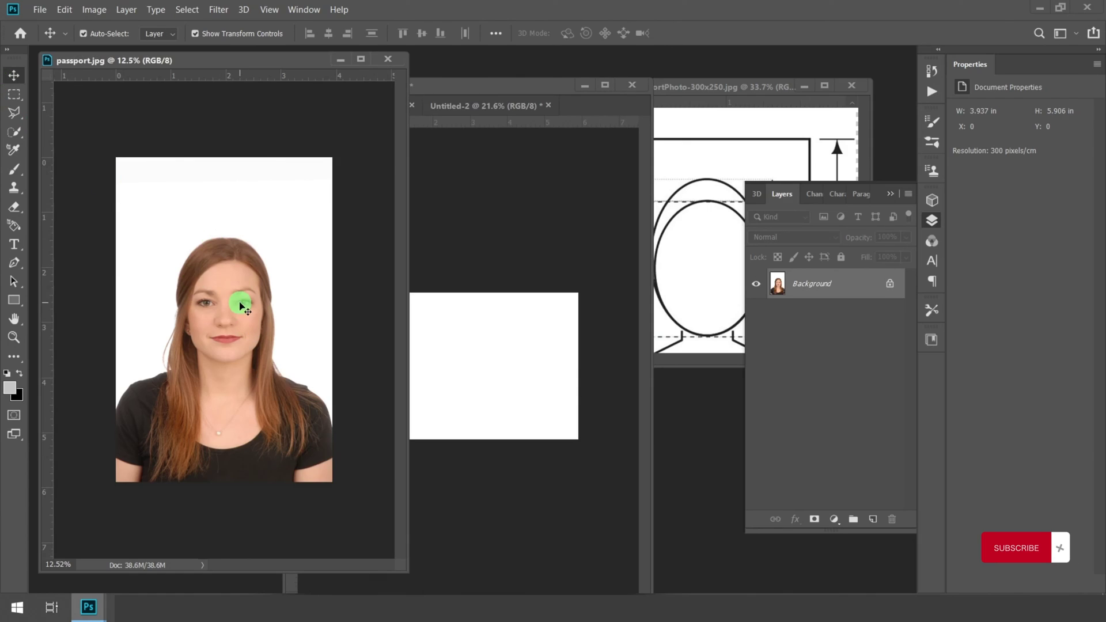
click(392, 57)
Float the finished photo in its own window beside the landscape sheet, and copy the photo onto the sheet's left half
drag(322, 106, 250, 286)
drag(190, 106, 174, 105)
click(145, 182)
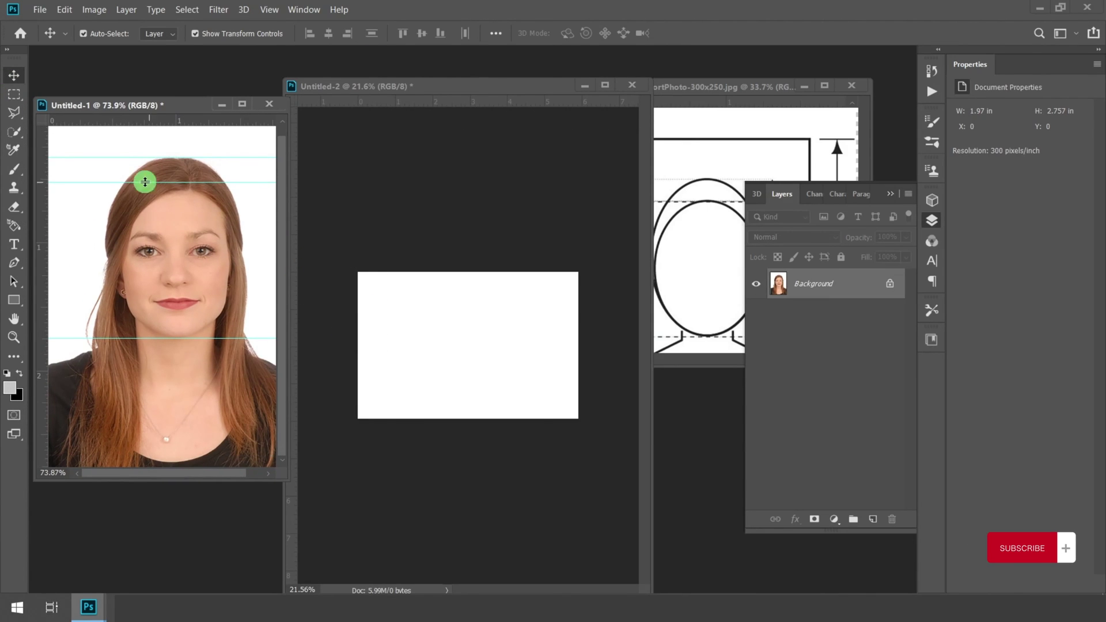
drag(182, 239, 418, 315)
scroll(447, 340, up, 1)
Duplicate the photo layer with the copy placed to the right of the original, and centre the pair on the sheet
click(845, 288)
right_click(845, 288)
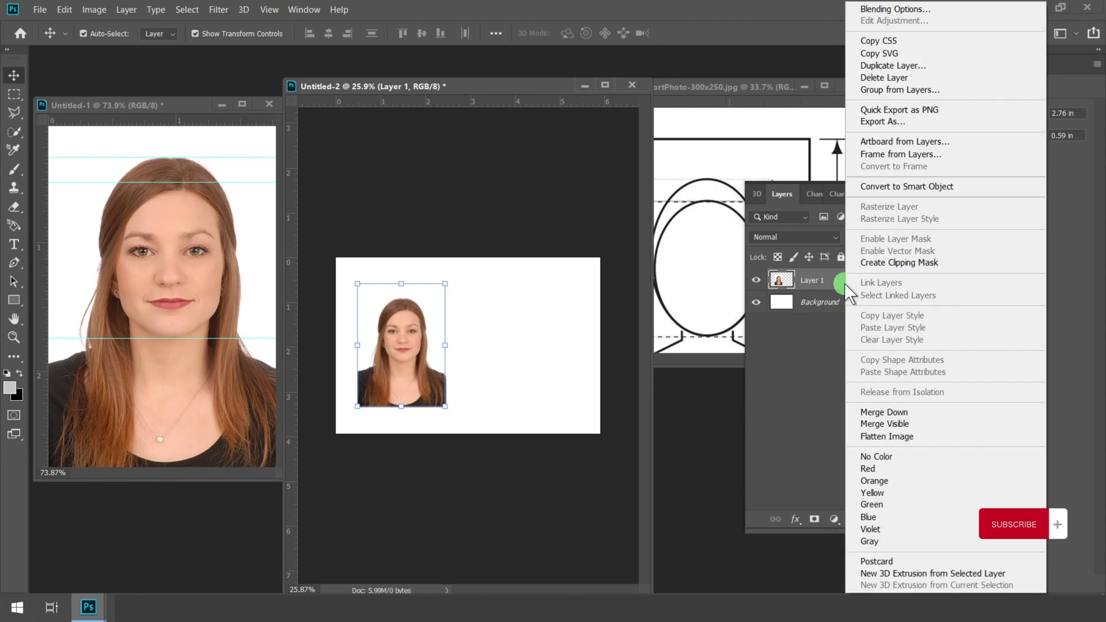
click(898, 80)
click(679, 162)
drag(400, 329, 517, 339)
ctrl+click(812, 301)
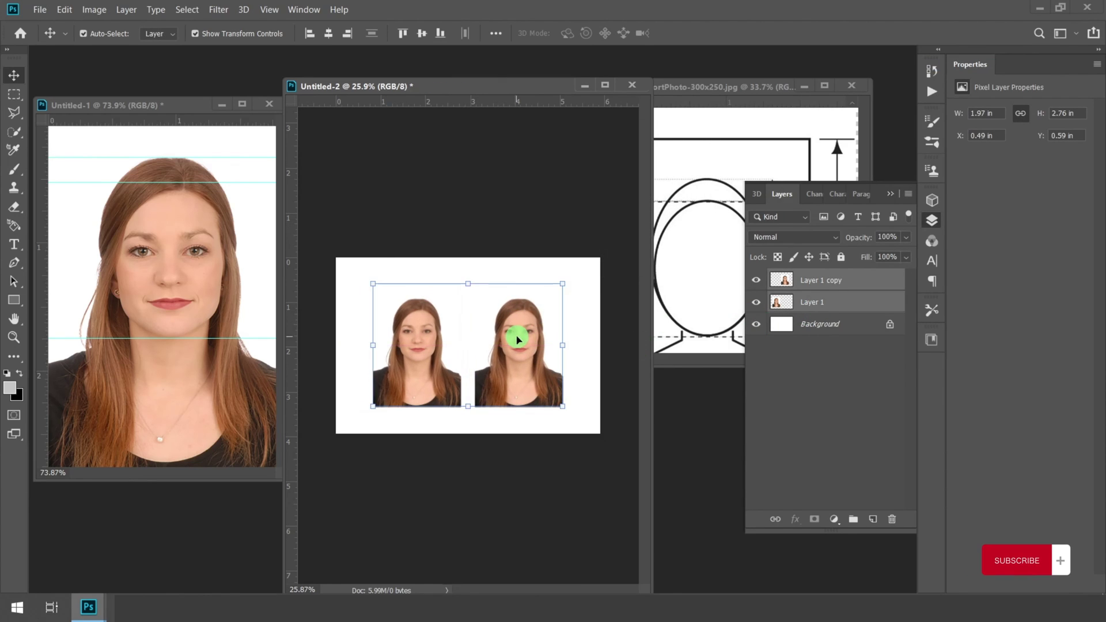
click(847, 327)
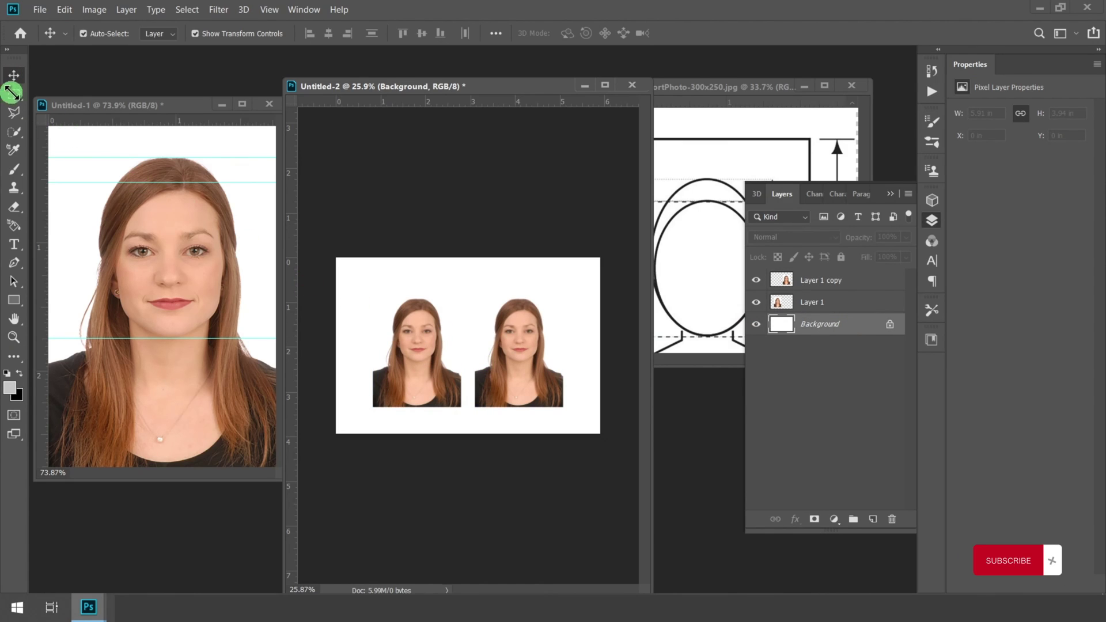
Fill the landscape sheet's Background layer with the current light grey foreground colour using the Paint Bucket Tool
click(15, 358)
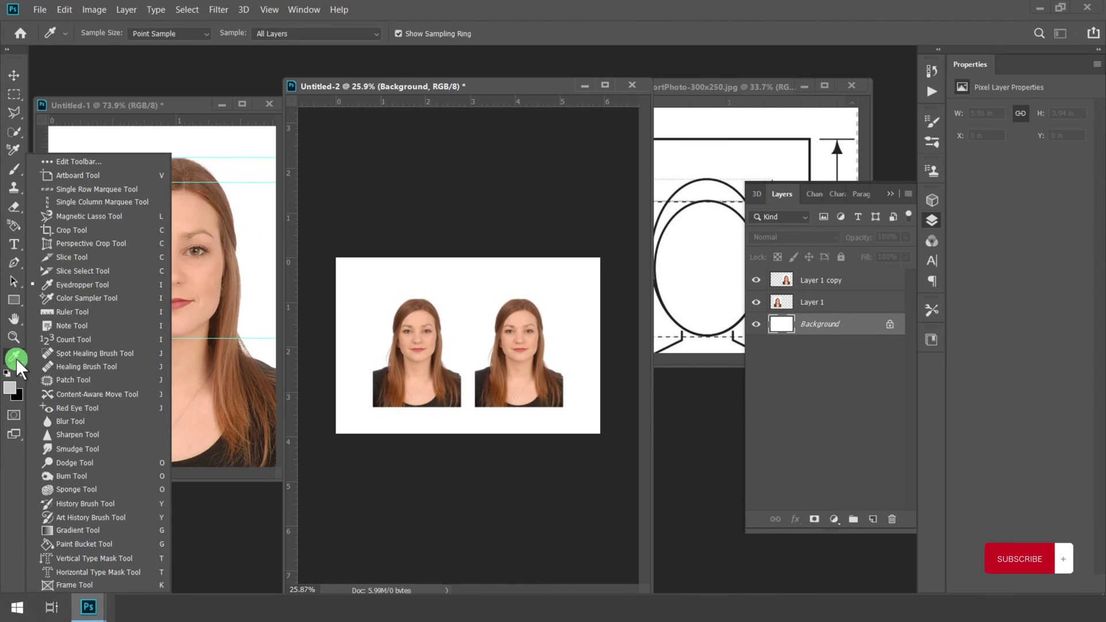
click(64, 557)
click(577, 417)
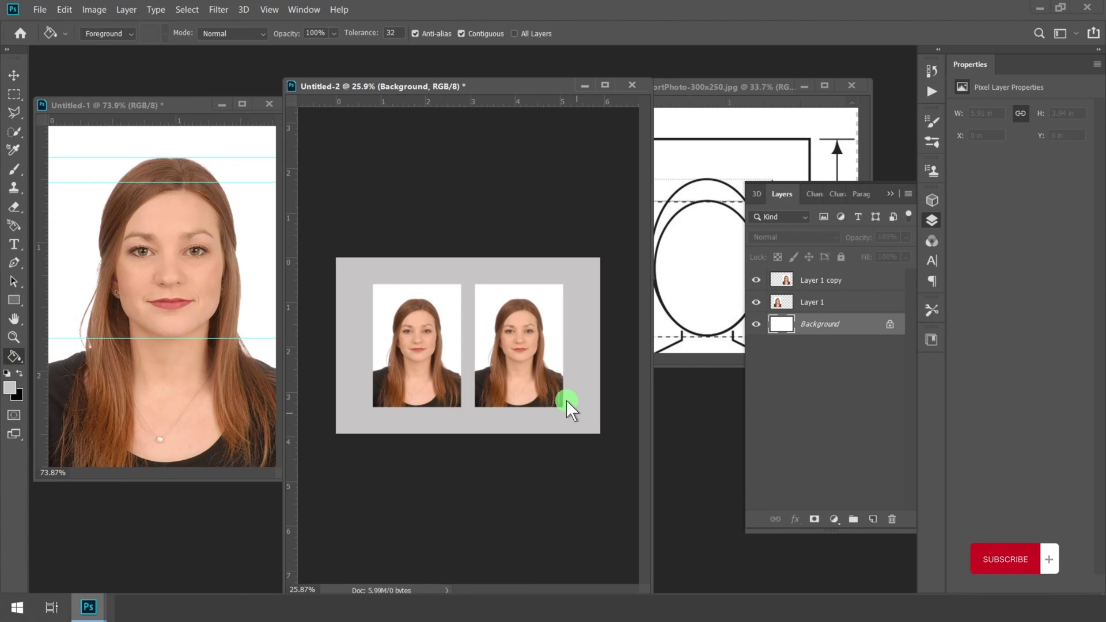
Set the foreground colour to the darker grey #a19e9e and refill the sheet's background around the two photos
scroll(432, 380, up, 1)
click(15, 394)
click(420, 407)
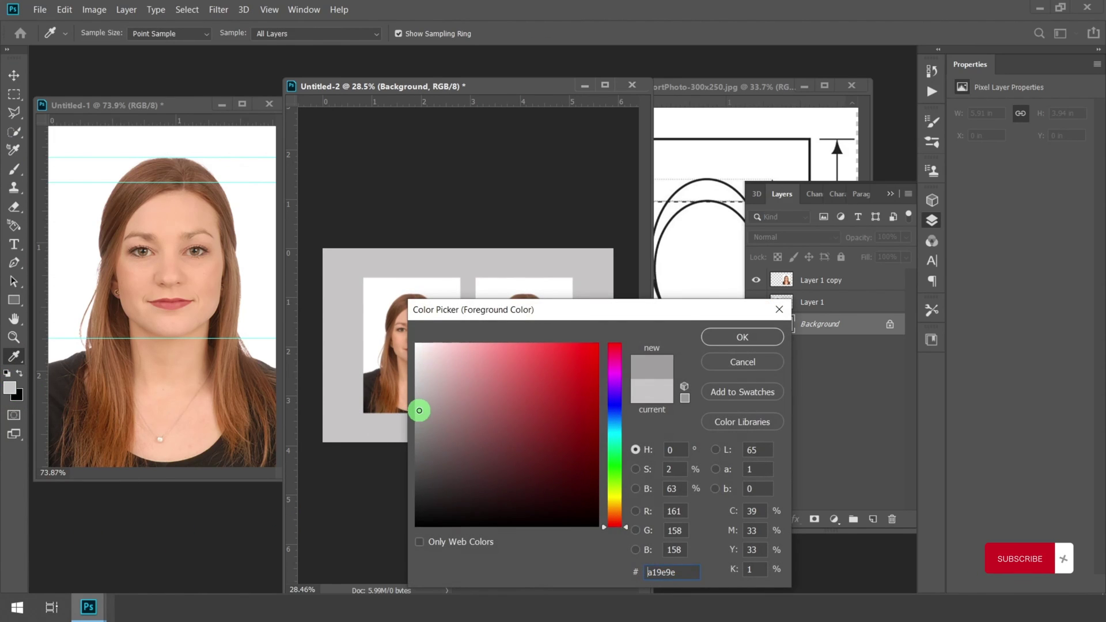
click(749, 338)
click(520, 260)
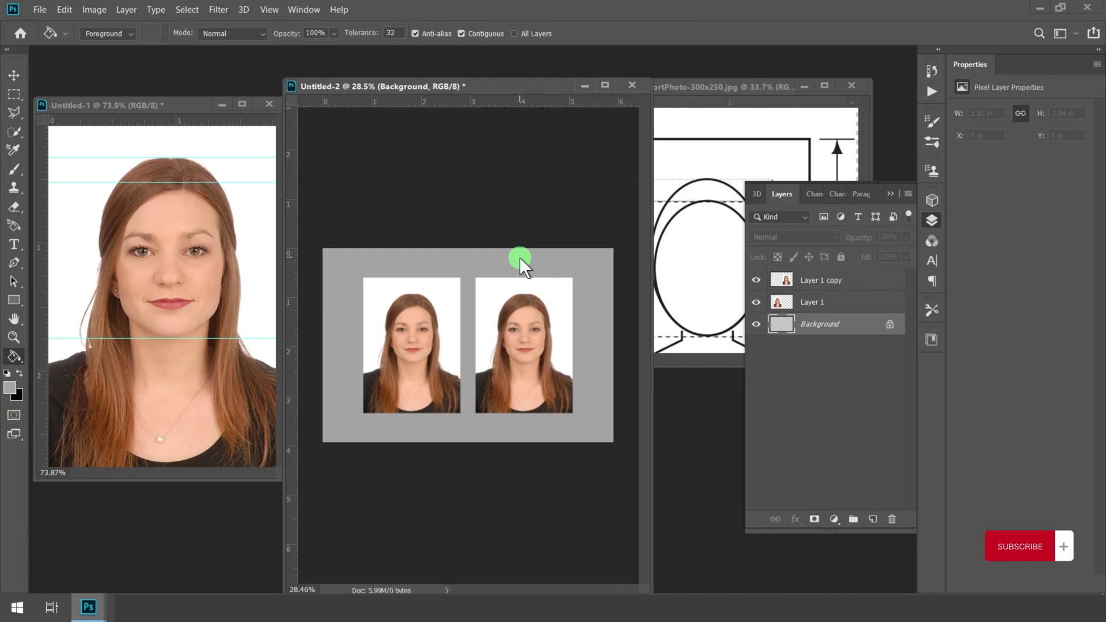
Examine the two-photo sheet enlarged in full-screen mode, and return to the floating windows with the whole sheet in view
key(f)
scroll(663, 340, up, 3)
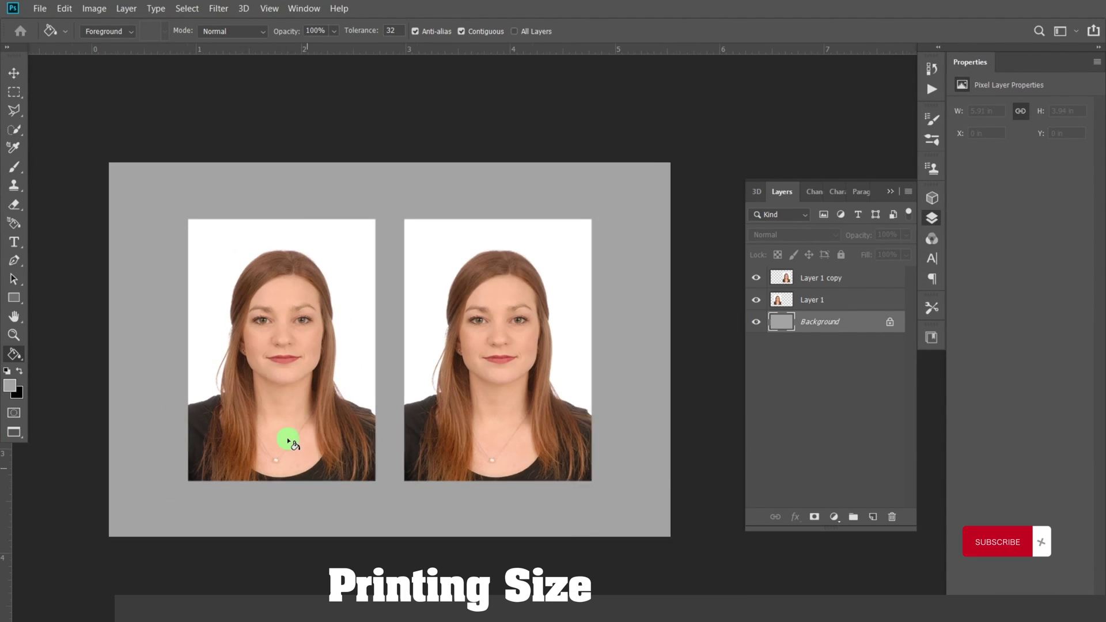
key(f)
key(f)
key(f)
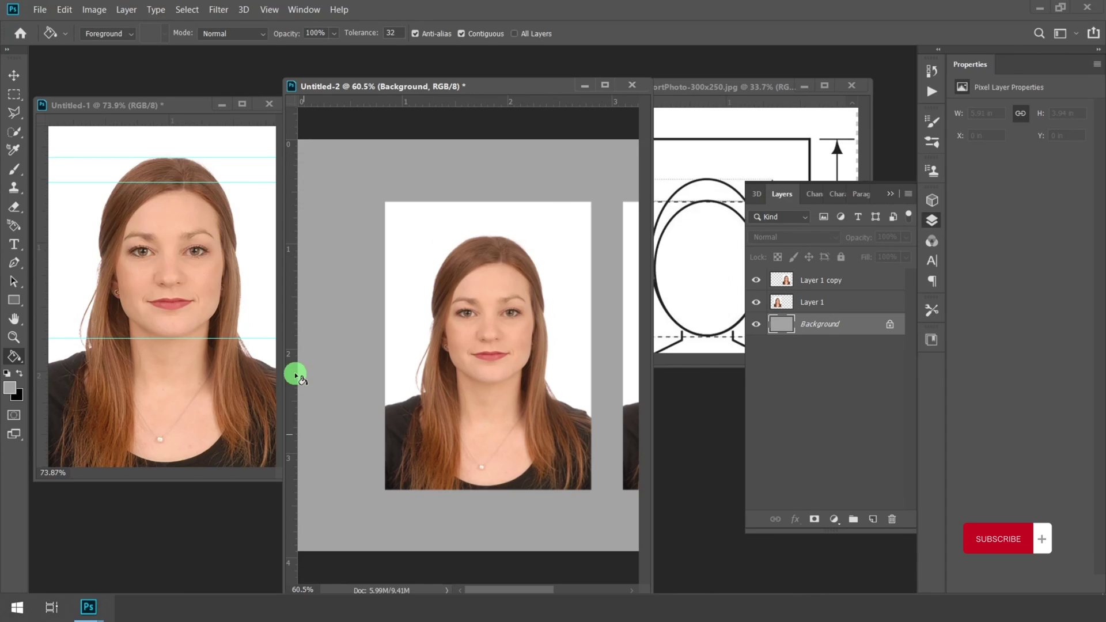
scroll(471, 360, down, 4)
scroll(520, 361, down, 1)
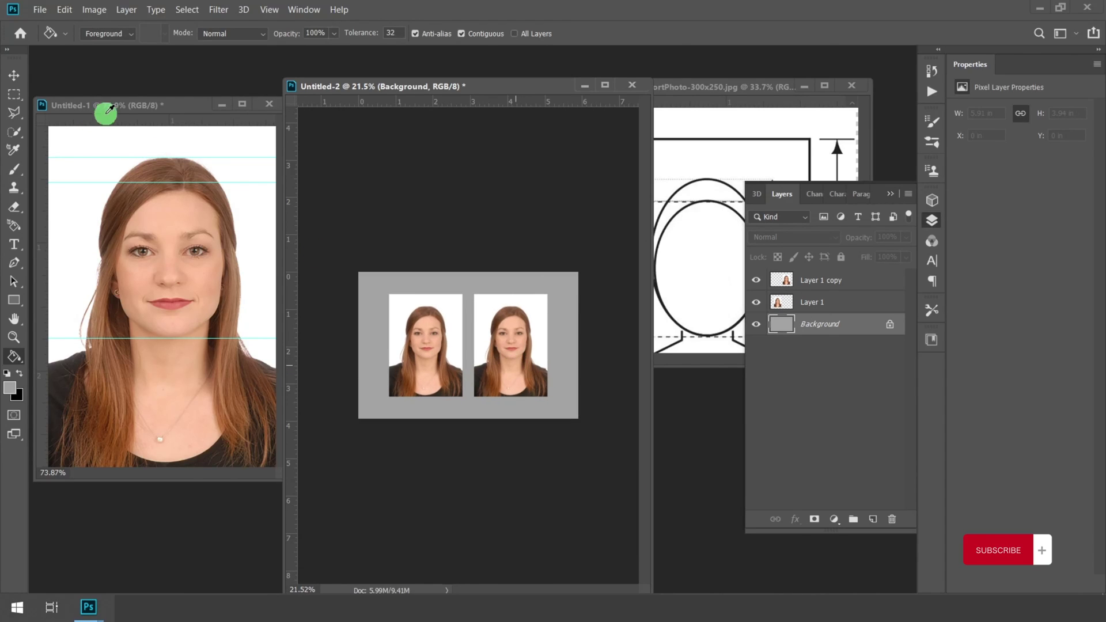
Bring the single passport photo's window in front of the sheet and show the whole photo in it
drag(104, 108, 155, 128)
scroll(241, 371, down, 1)
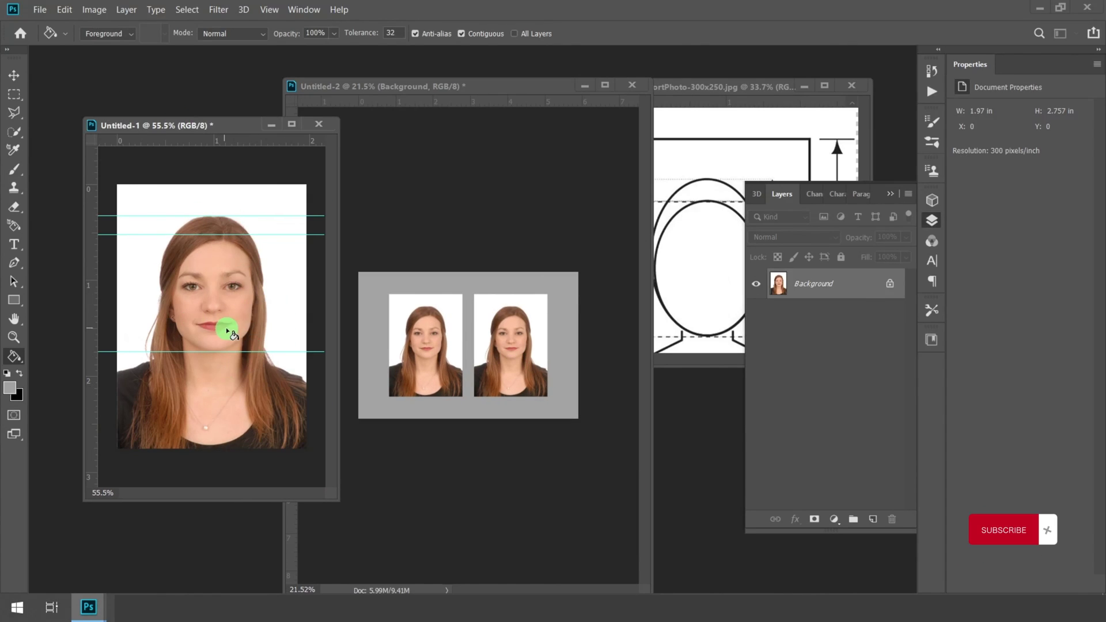